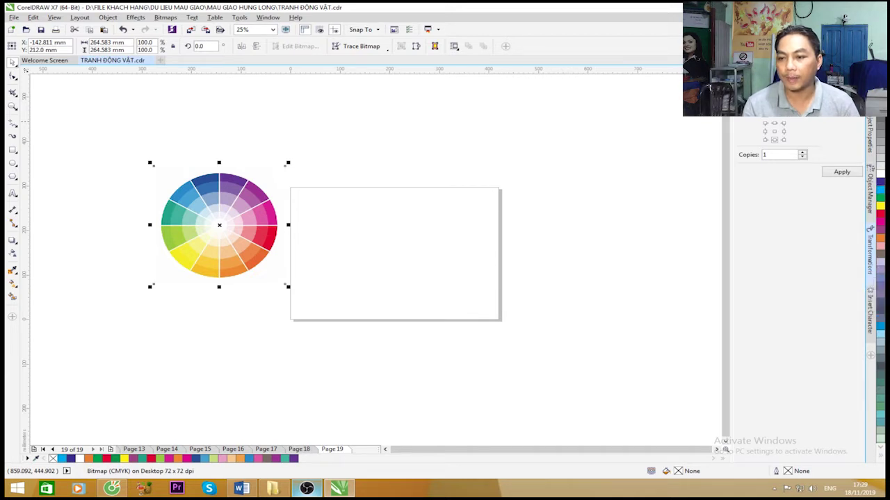
Move the colour wheel bitmap up and farther left, clear of the page
drag(221, 224, 192, 205)
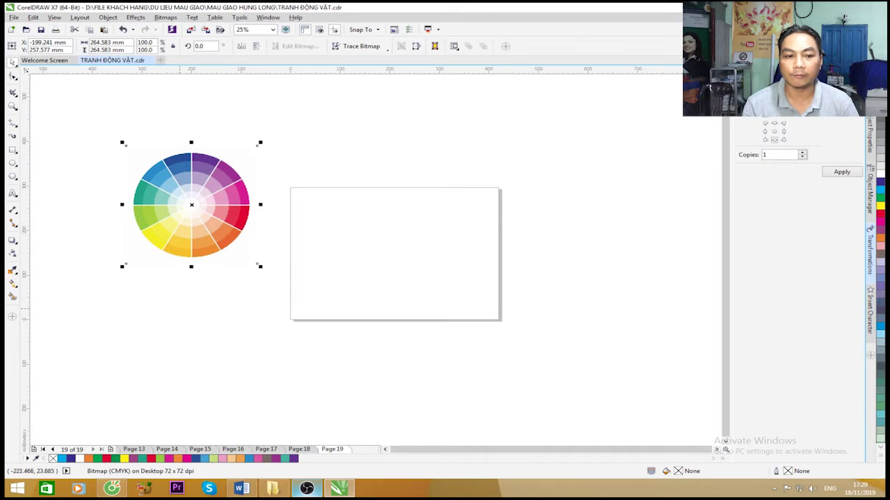
scroll(199, 204, up, 2)
scroll(199, 204, down, 2)
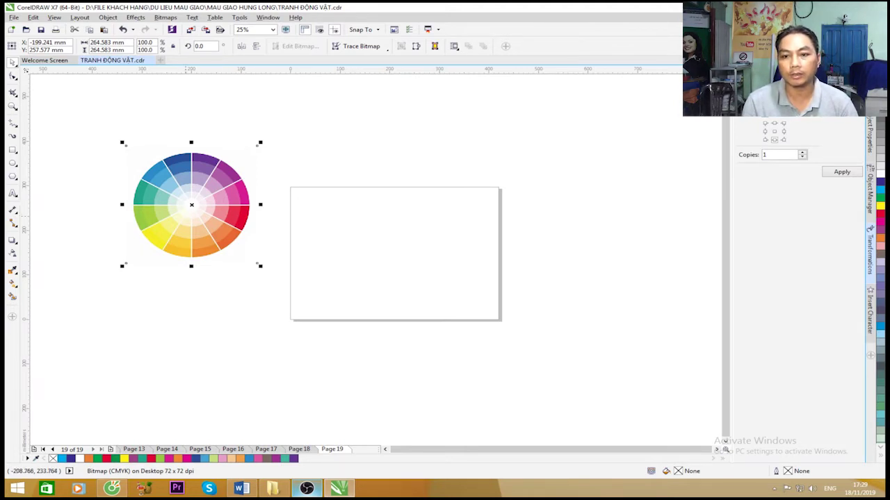
key(Escape)
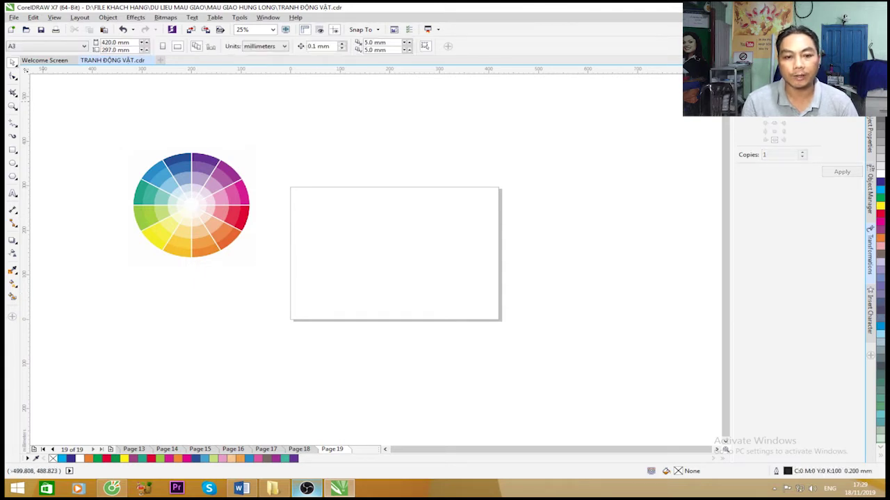
Draw a rectangle over the whole page and set its size to 420 × 297 mm
click(13, 151)
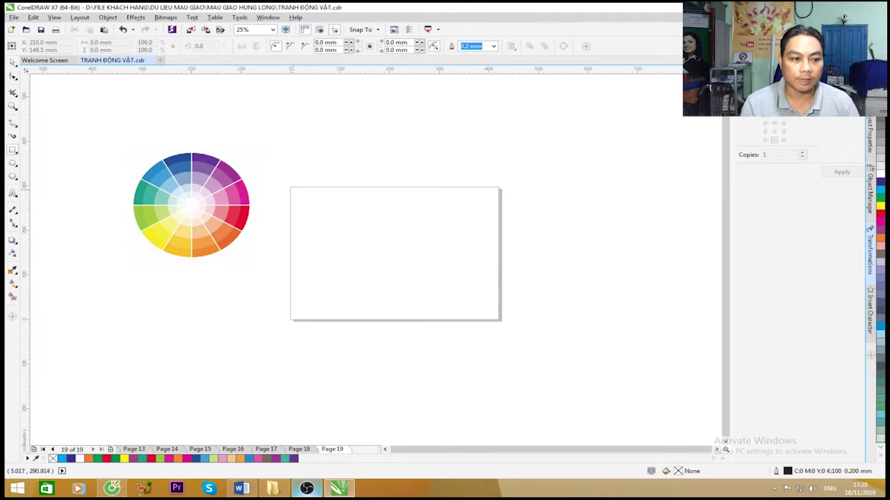
drag(290, 187, 501, 321)
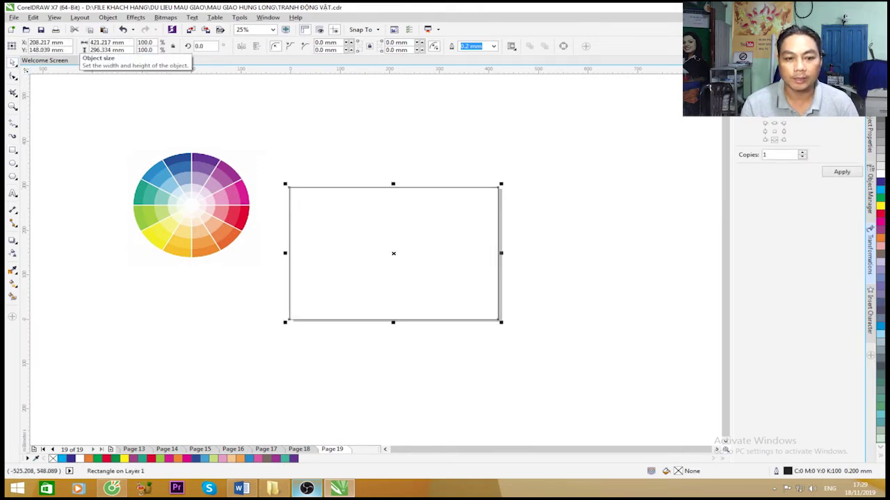
drag(112, 43, 89, 42)
text(420mm)
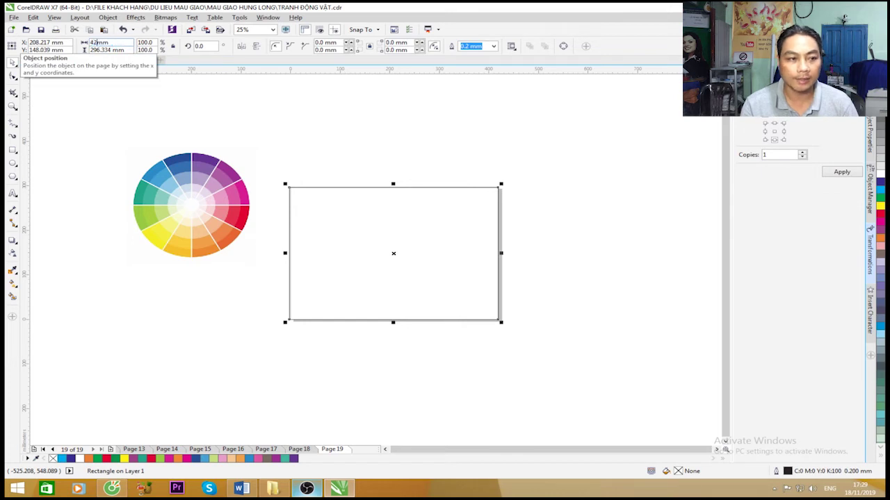
drag(113, 49, 82, 49)
text(297mm)
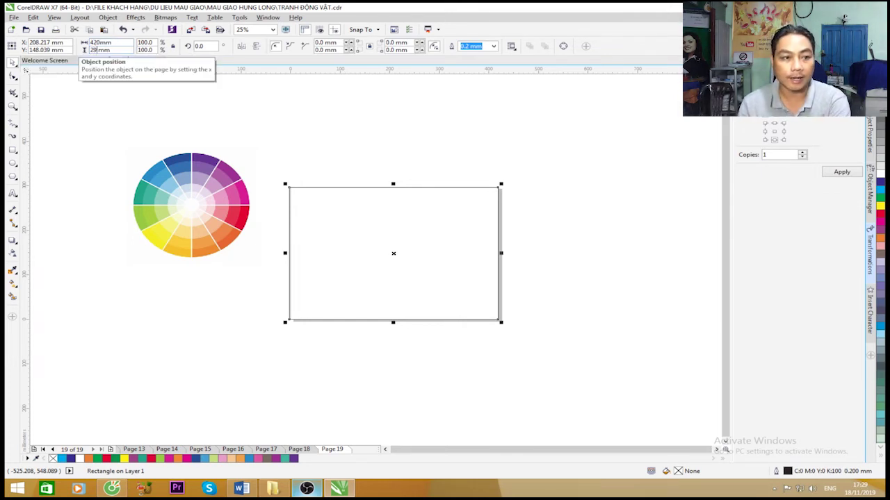
key(Return)
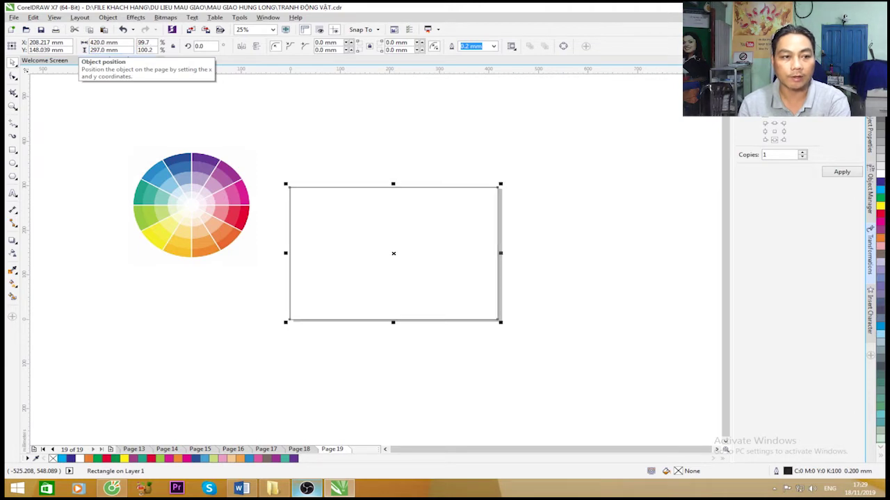
Centre the 420 × 297 mm rectangle on the page
key(Escape)
key(Tab)
scroll(415, 196, up, 2)
scroll(401, 193, down, 2)
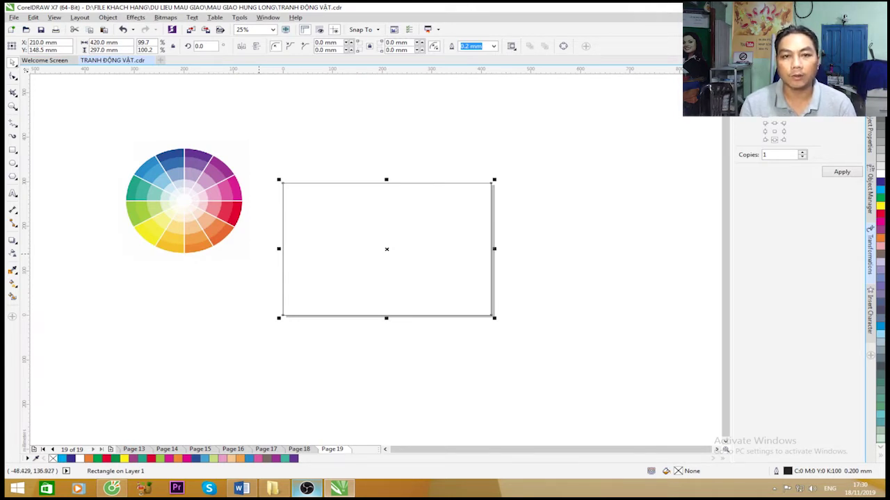
Move the colour wheel closer to the page's left edge
scroll(292, 187, up, 1)
scroll(292, 186, down, 1)
drag(183, 201, 201, 215)
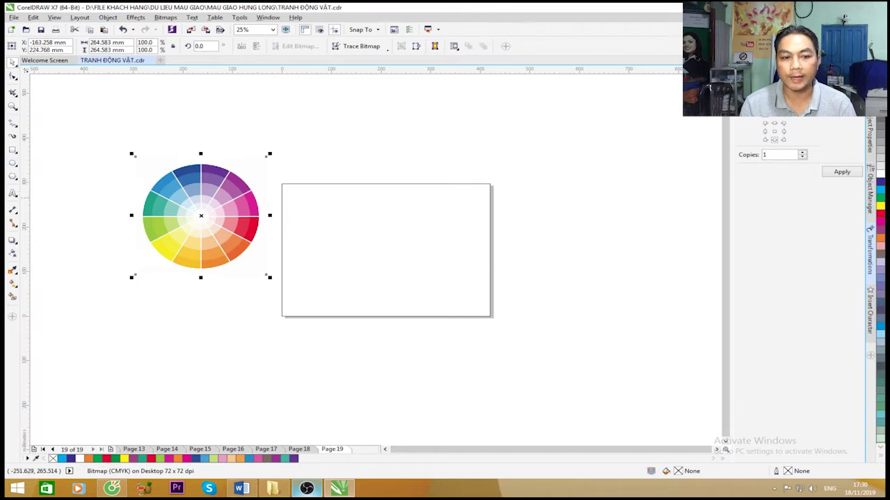
key(Escape)
key(Tab)
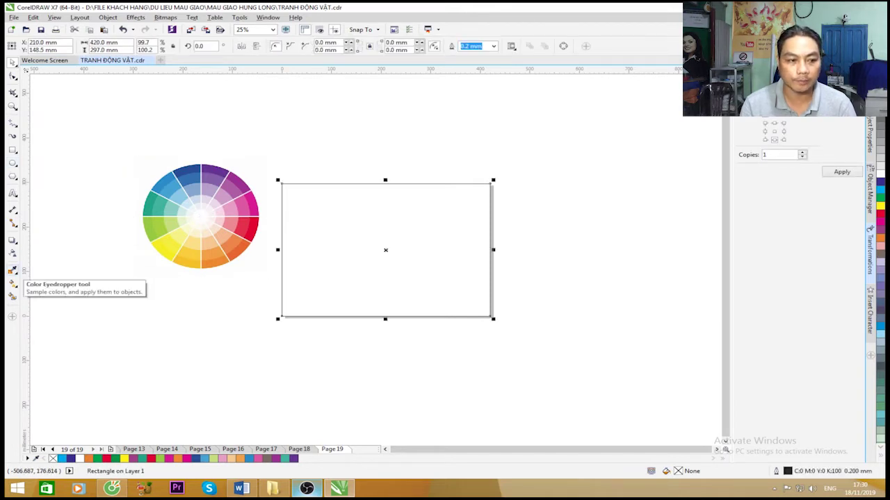
key(Tab)
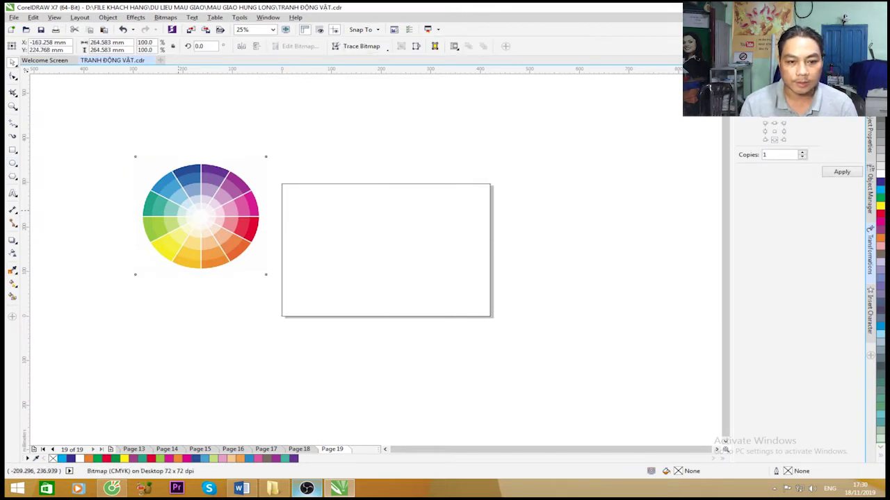
drag(177, 209, 175, 206)
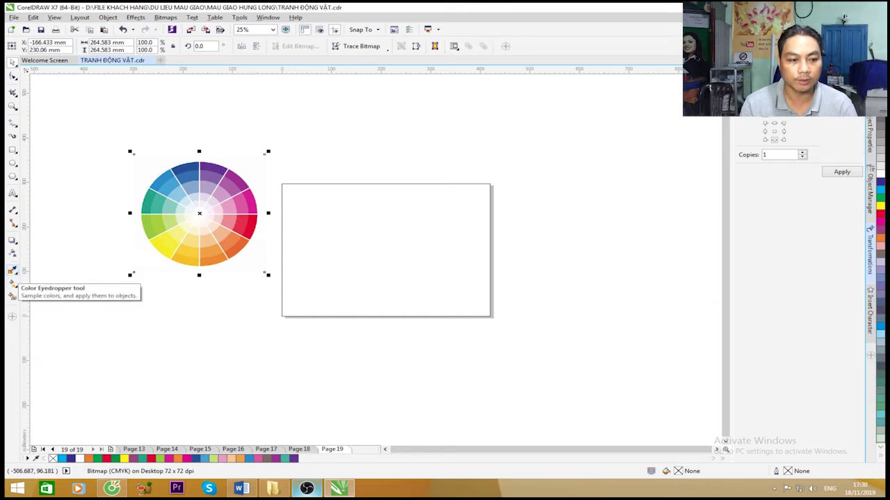
Fill the page rectangle with the teal C:75 M:2 Y:46 K:0 sampled from the colour wheel and remove its outline
click(13, 271)
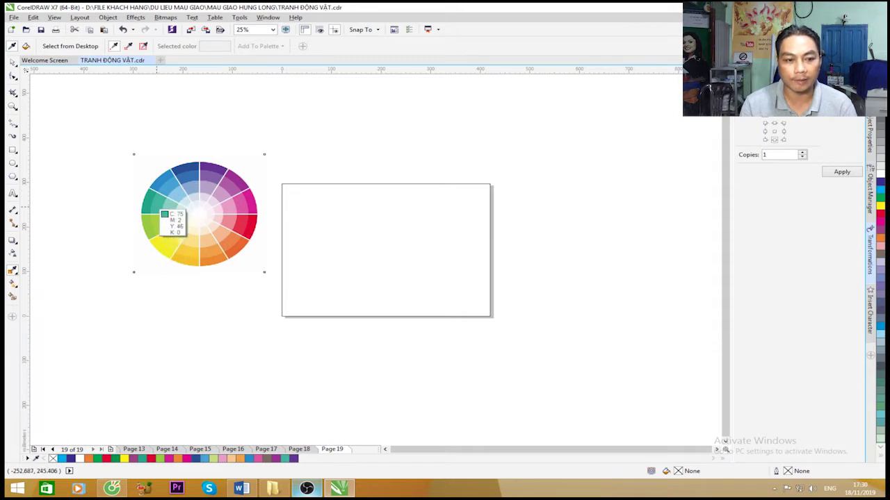
click(161, 212)
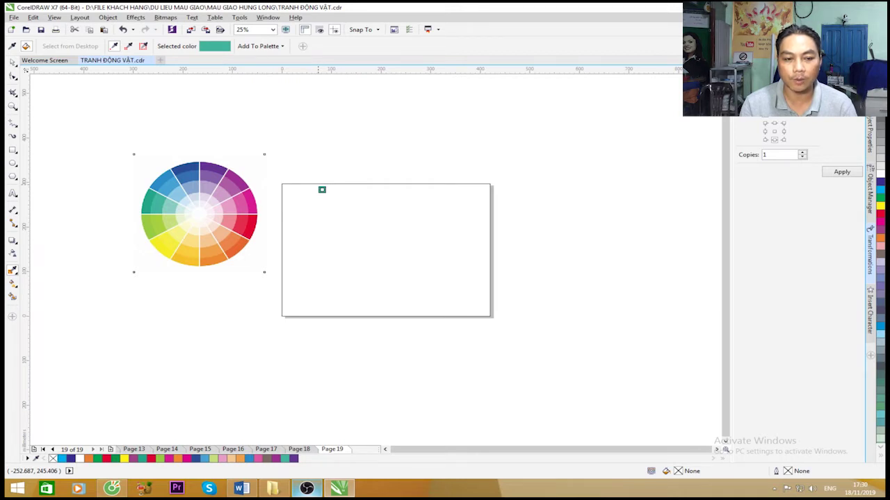
click(341, 251)
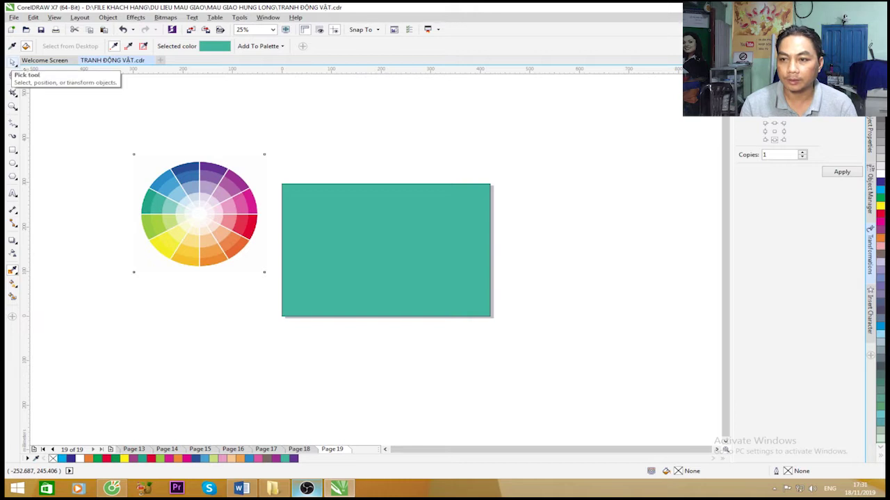
click(12, 61)
click(385, 250)
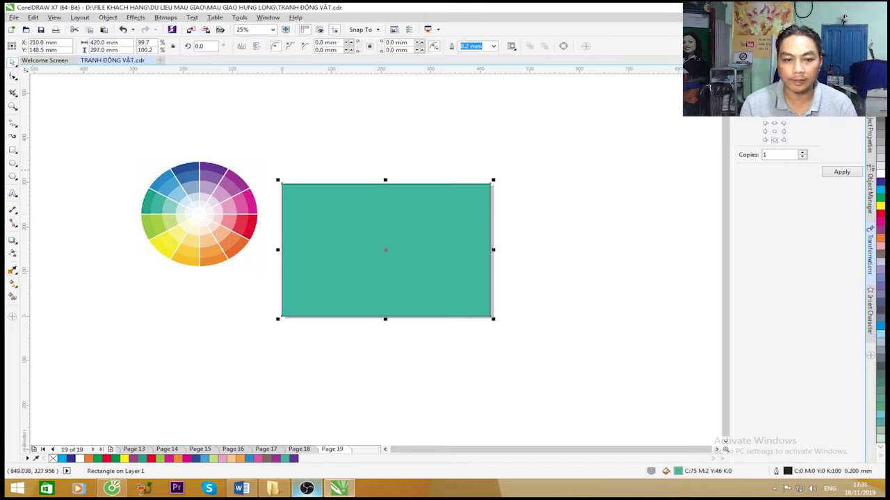
key(Escape)
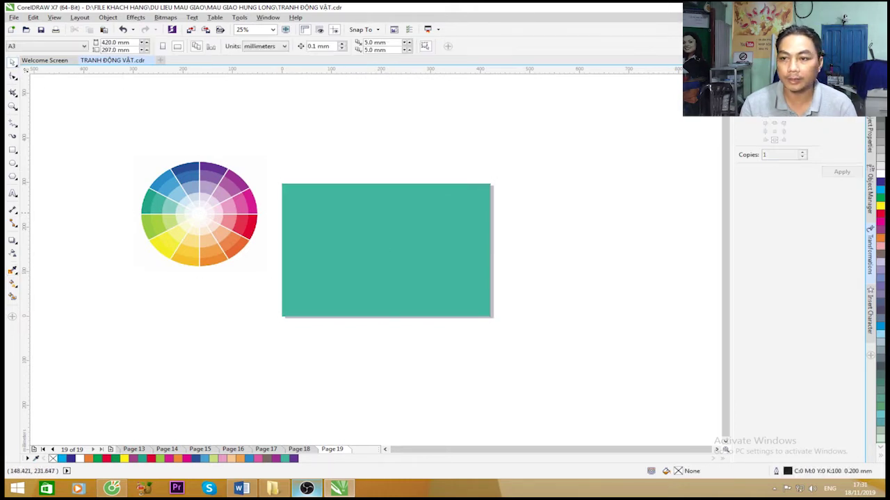
Draw a rectangle about 119 × 88 mm in the left half of the teal background
scroll(338, 217, up, 1)
scroll(318, 215, down, 1)
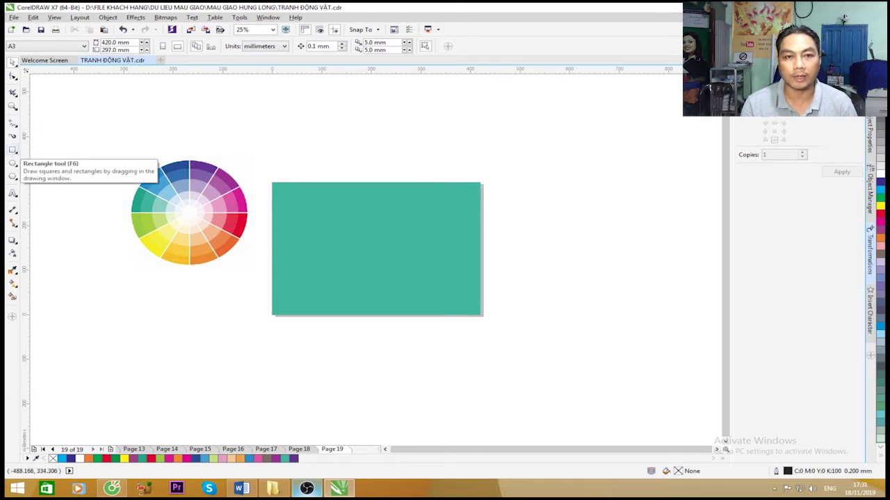
click(13, 151)
scroll(325, 228, up, 1)
mouse_move(236, 194)
mouse_down()
mouse_move(364, 260)
mouse_move(354, 273)
mouse_up()
click(13, 62)
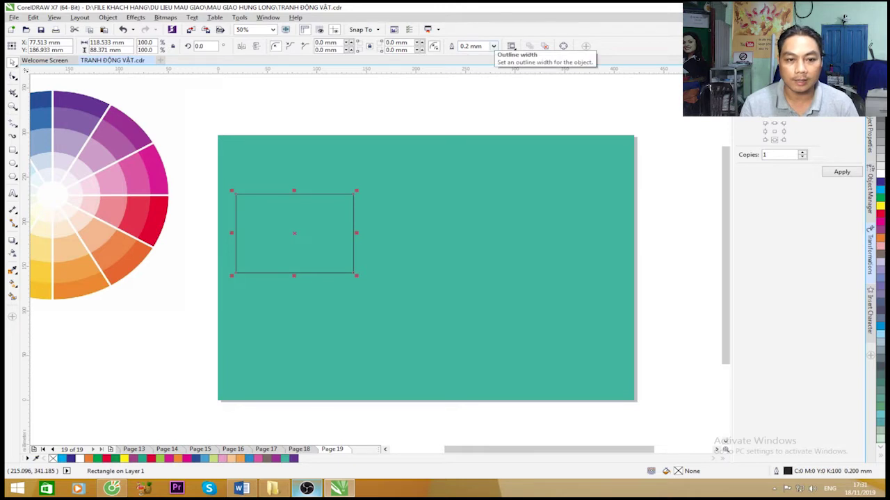
Give the small rectangle a white outline 2.0 mm wide
click(492, 46)
click(476, 106)
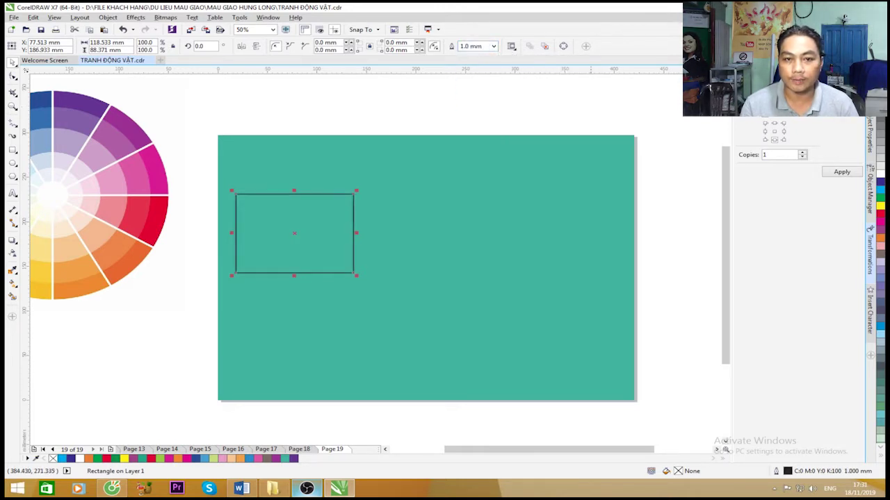
click(492, 46)
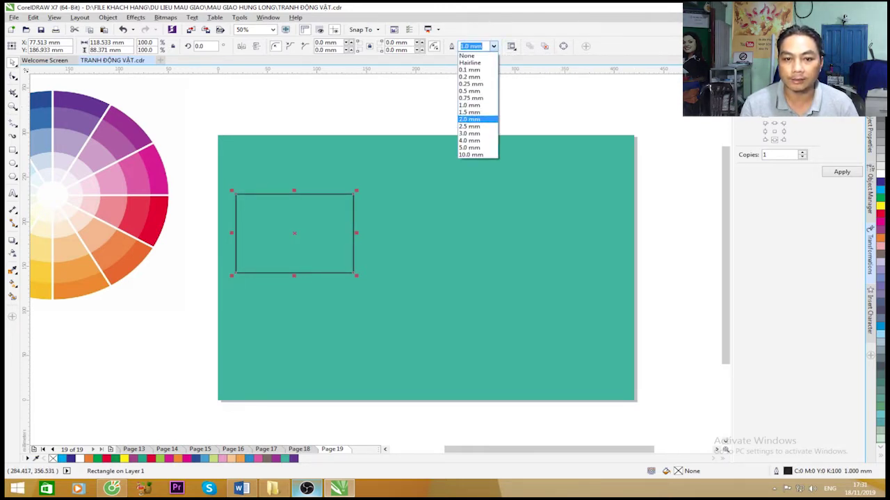
click(470, 120)
right_click(879, 175)
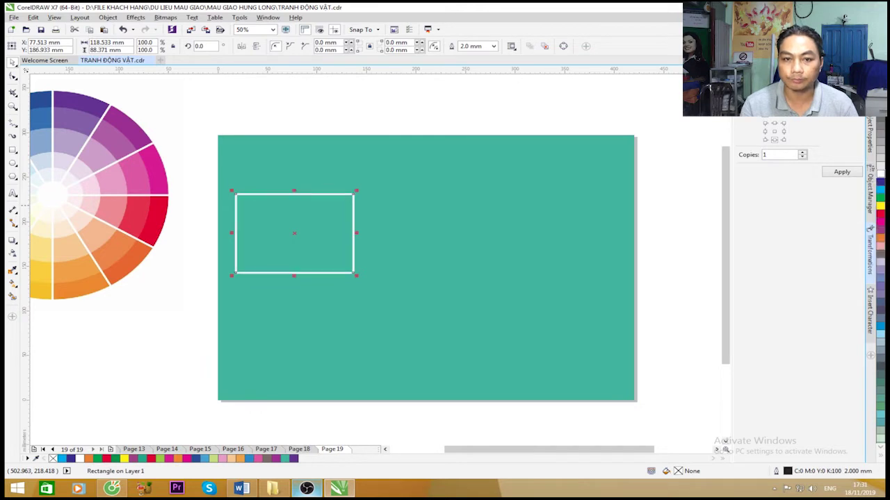
scroll(278, 176, down, 2)
scroll(316, 215, up, 2)
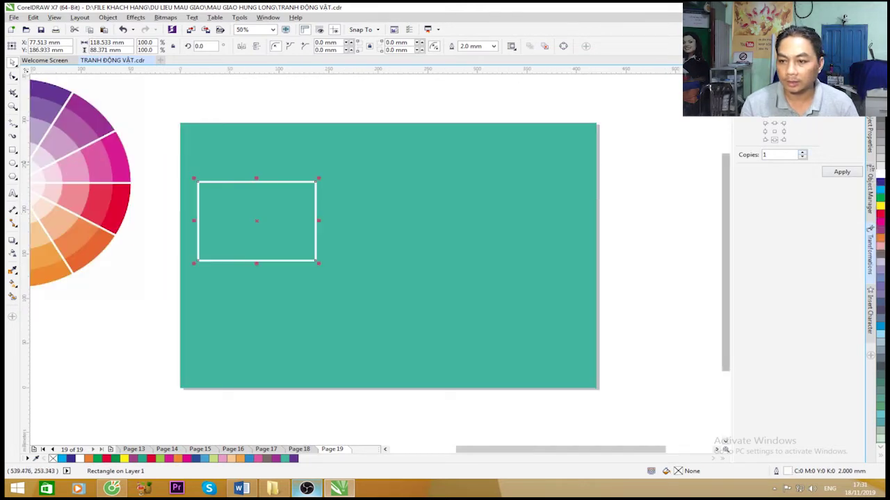
Duplicate the white-outlined rectangle twice to the right with small gaps to make a row of three
click(783, 131)
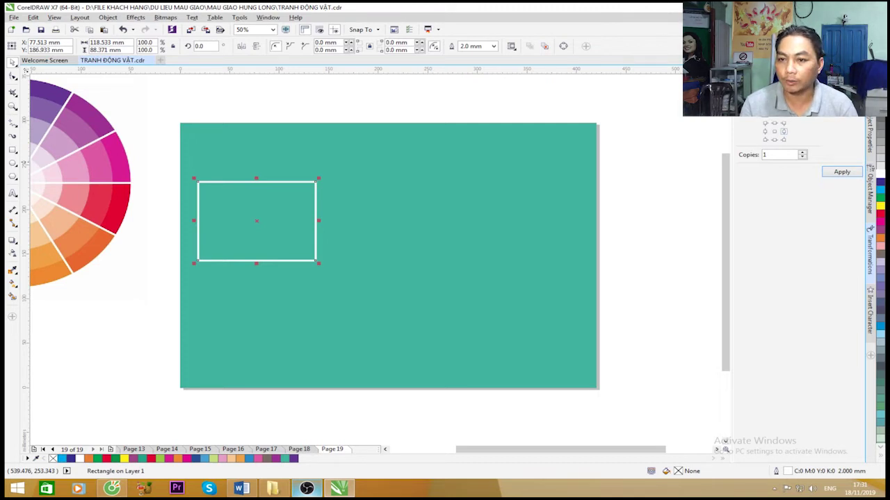
click(841, 172)
key(ctrl+z)
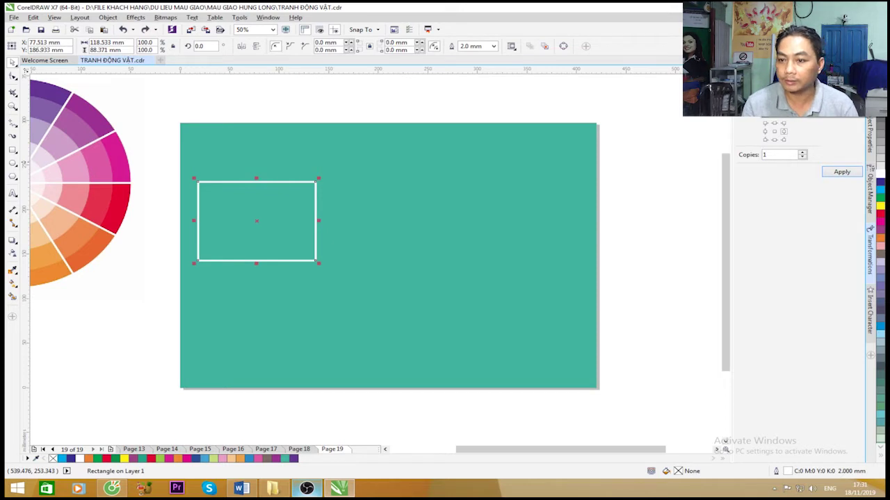
click(841, 172)
click(841, 173)
Duplicate the row of three rectangles once downward with a small gap to make a second row
drag(159, 159, 639, 301)
click(773, 140)
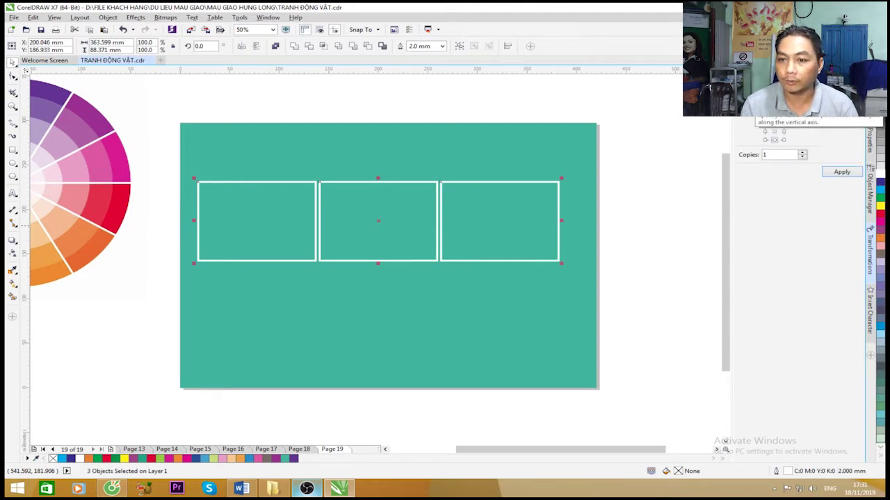
click(841, 172)
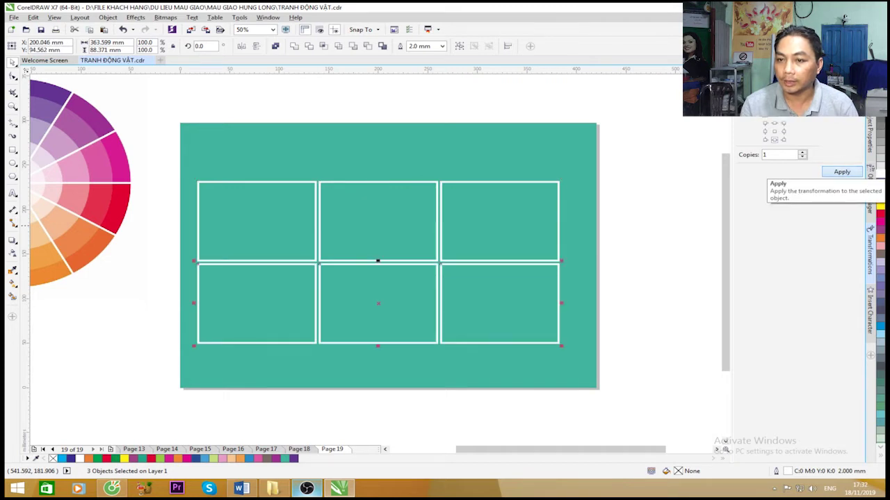
Stretch the six rectangles together to about 391 × 237 mm, leaving a wider band of background above them
drag(160, 165, 580, 375)
drag(562, 346, 583, 355)
drag(194, 357, 190, 360)
drag(391, 357, 391, 377)
drag(388, 179, 390, 161)
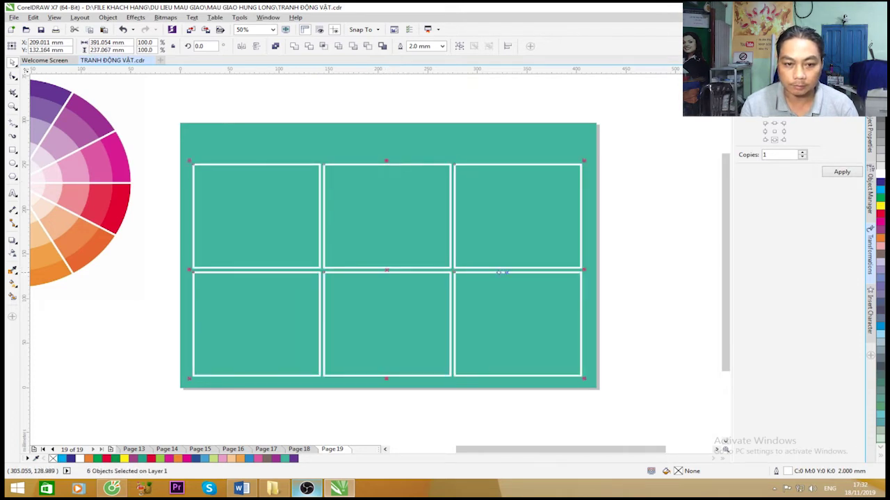
key(Escape)
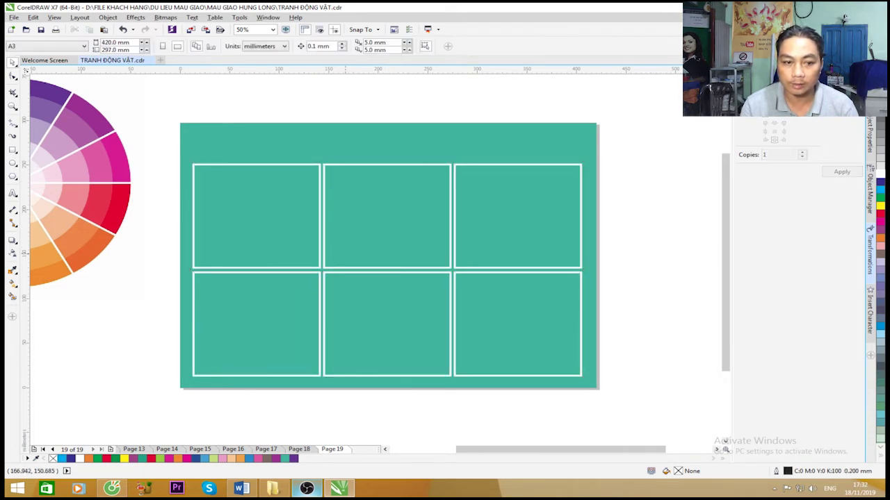
Group the six white-outlined rectangles
drag(165, 153, 581, 381)
key(Escape)
drag(152, 146, 643, 383)
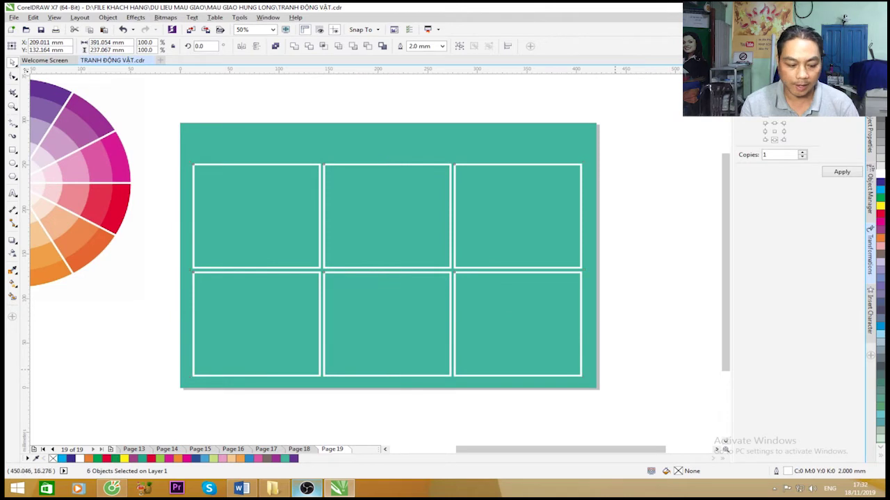
key(ctrl+g)
Align the grouped frames horizontally to the centre of the teal background, keeping their vertical position
key(ctrl+a)
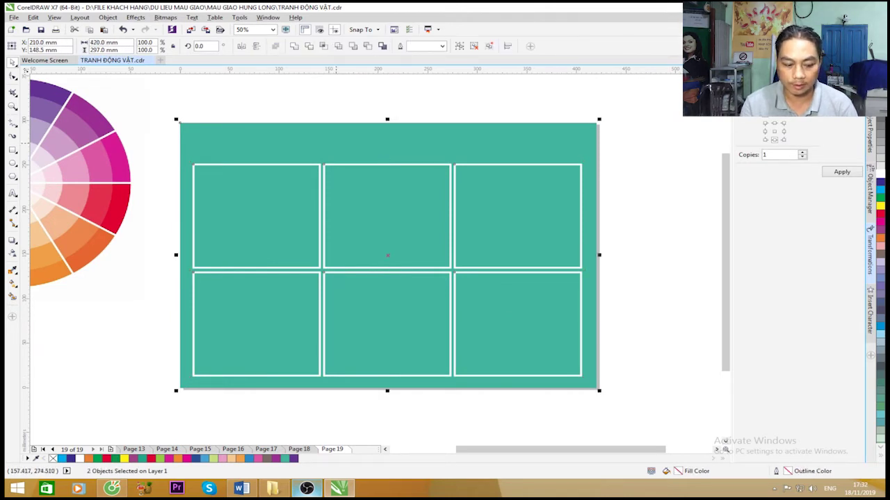
key(e)
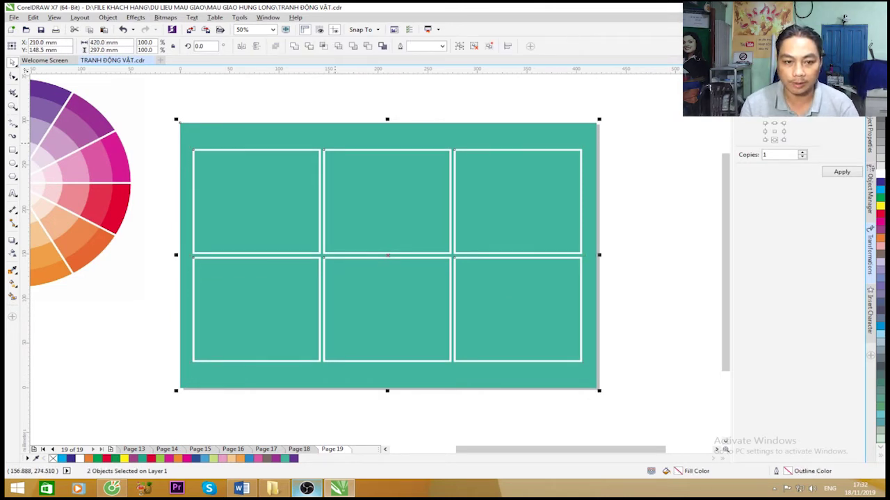
key(ctrl+z)
key(ctrl+z)
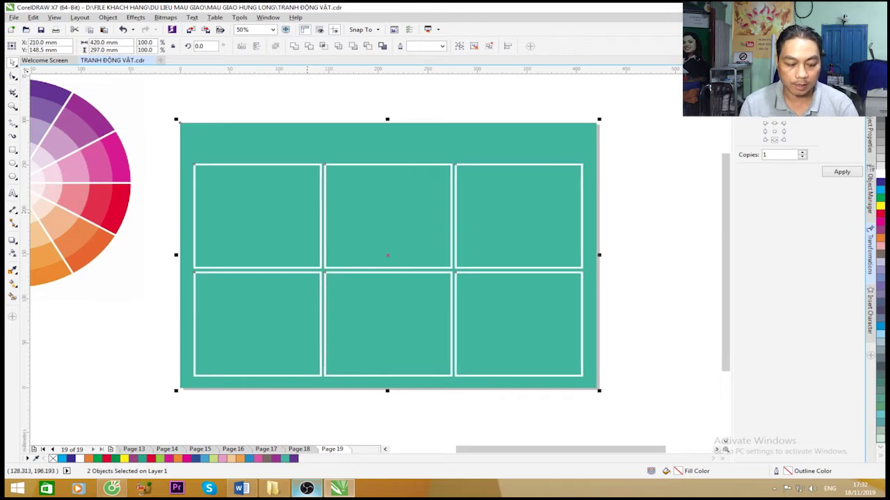
key(Tab)
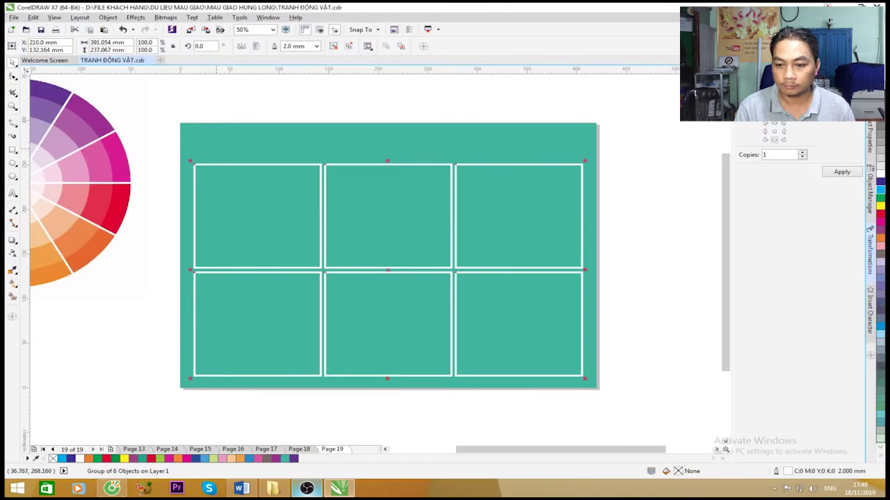
Draw a banner rectangle about 250 × 24 mm in the band above the grid, filled white with no outline
key(Escape)
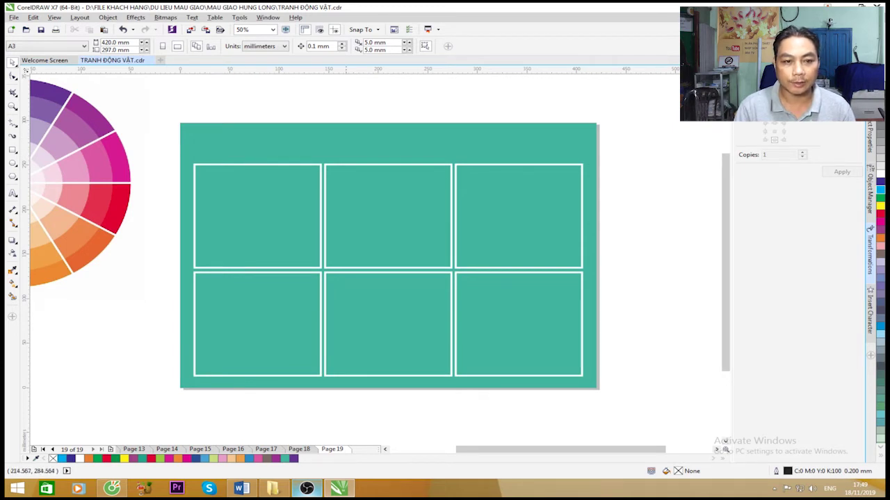
click(12, 149)
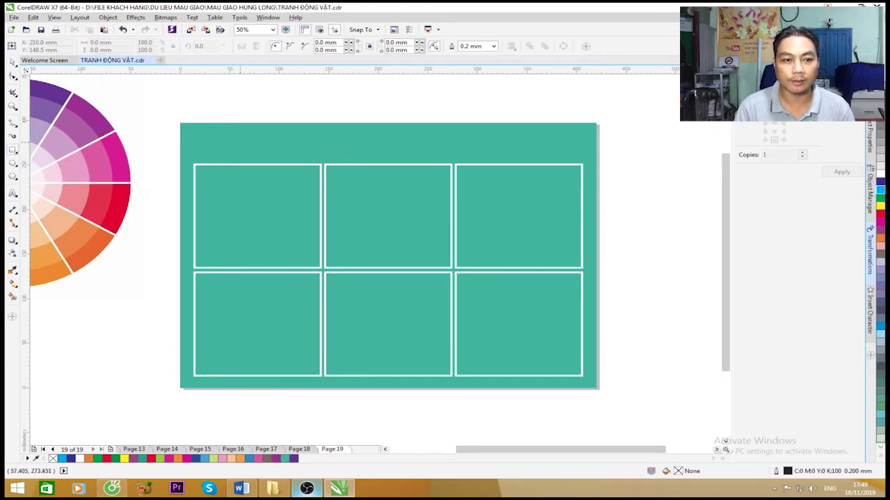
drag(284, 131, 527, 156)
drag(285, 143, 272, 143)
click(879, 173)
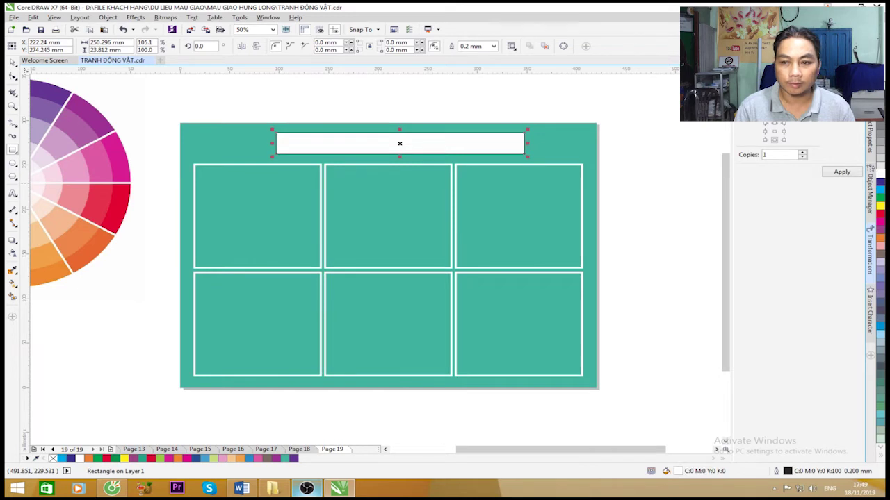
right_click(880, 167)
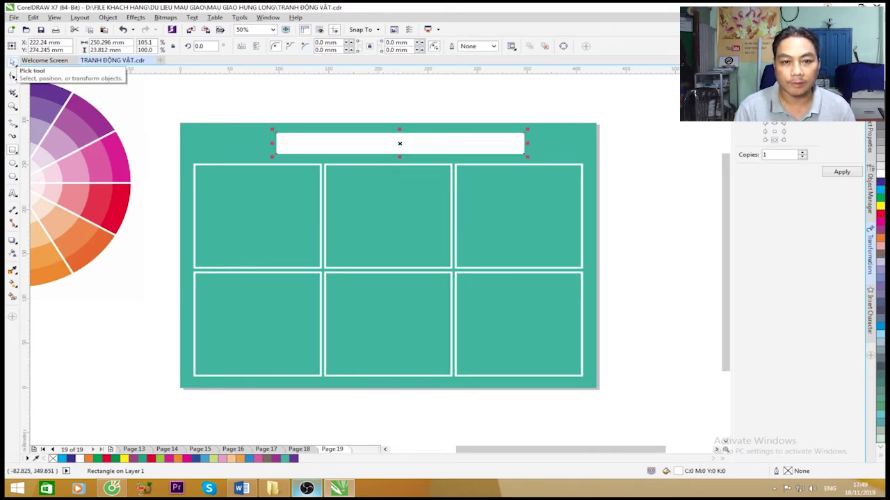
Round all four corners of the white banner to a radius of 2.6 mm
key(Escape)
click(359, 150)
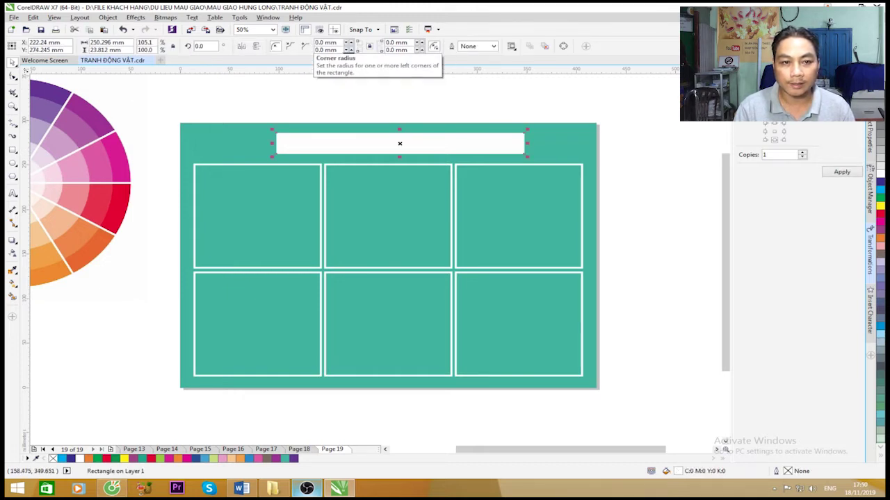
click(422, 42)
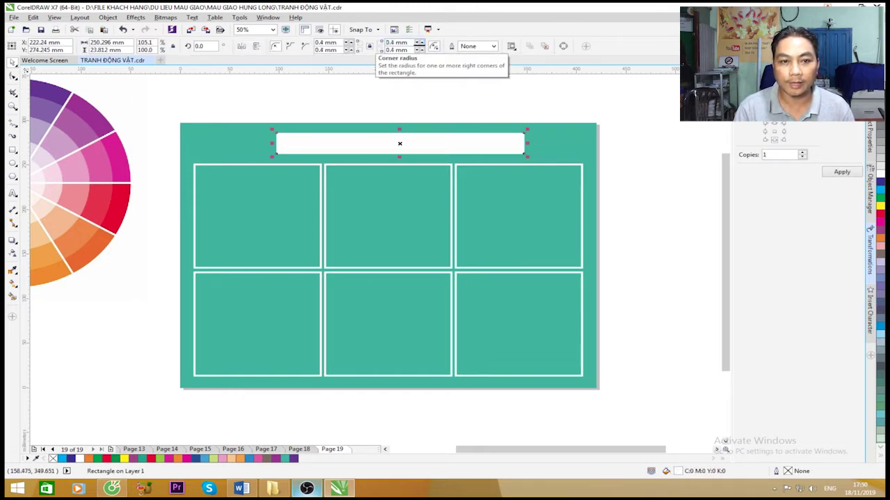
click(422, 41)
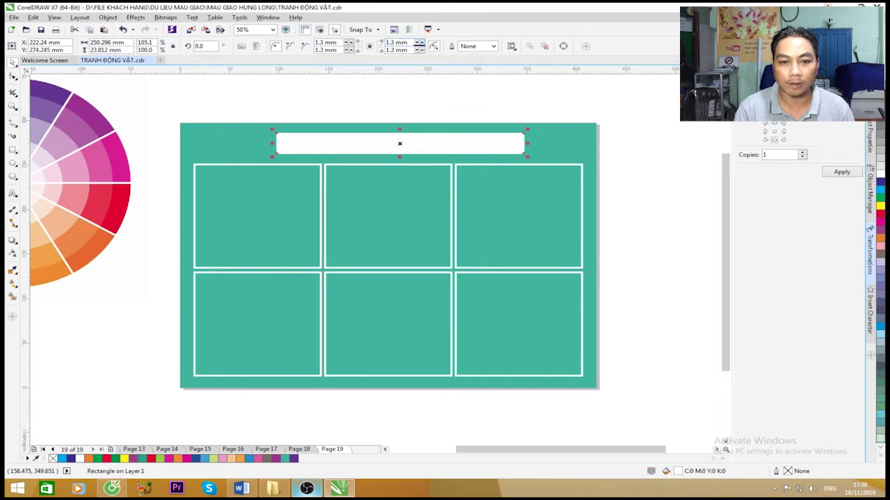
click(422, 42)
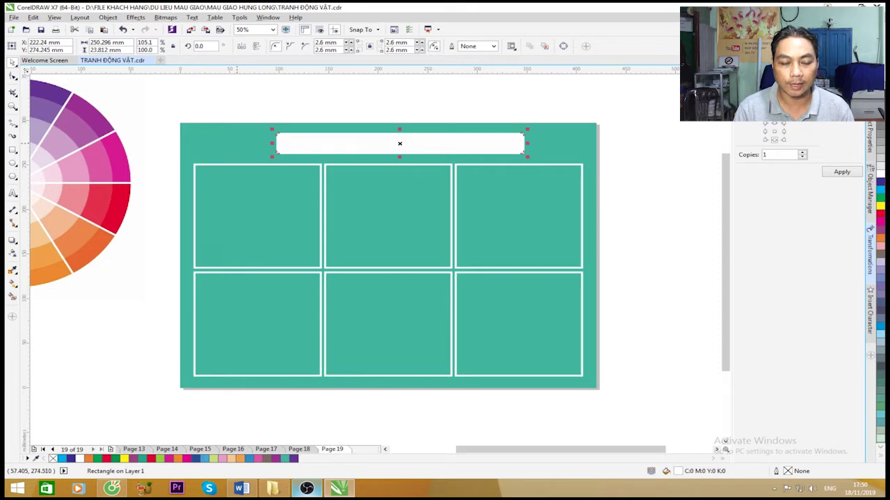
Align the white banner horizontally to the centre of the teal background
shift+click(237, 145)
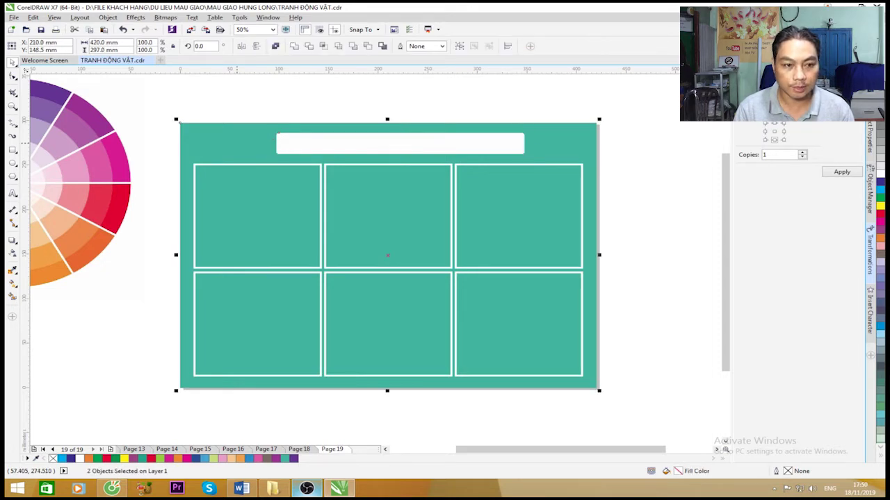
key(c)
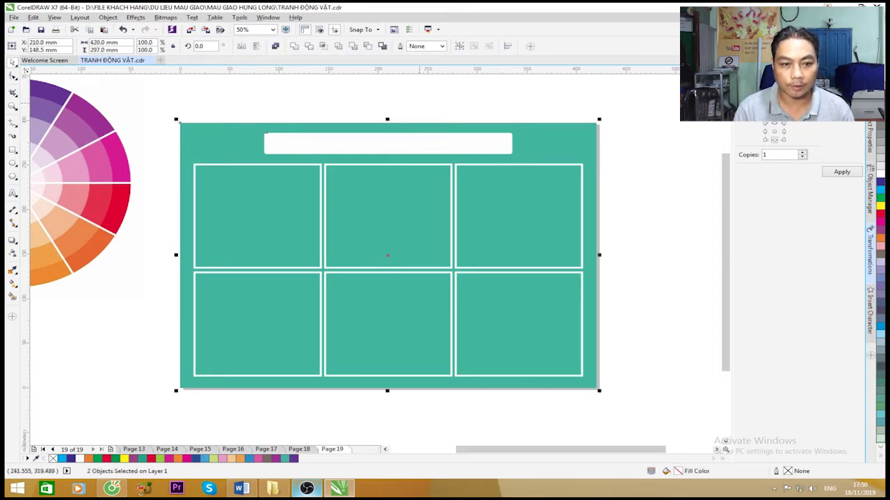
key(Escape)
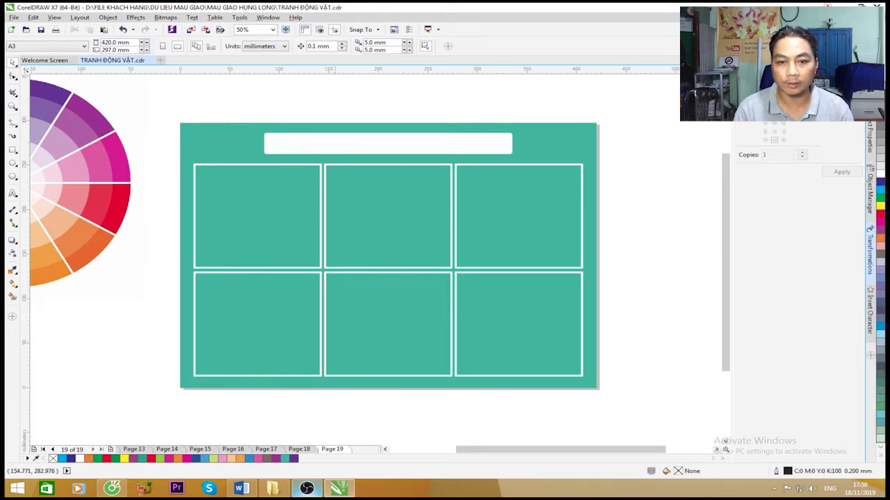
click(387, 143)
key(Escape)
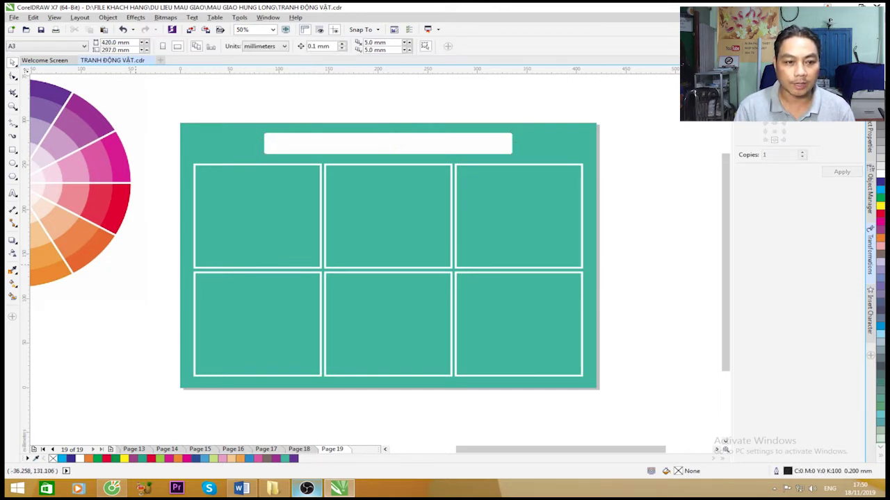
Draw a border rectangle about 405 × 267 mm around the grid, crossing the banner, and centre it horizontally with the banner
click(13, 150)
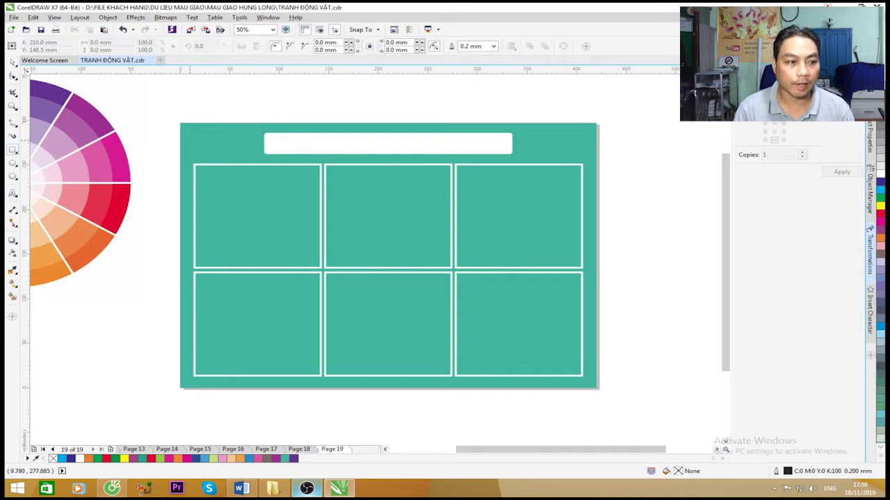
click(187, 144)
drag(188, 144, 592, 384)
key(space)
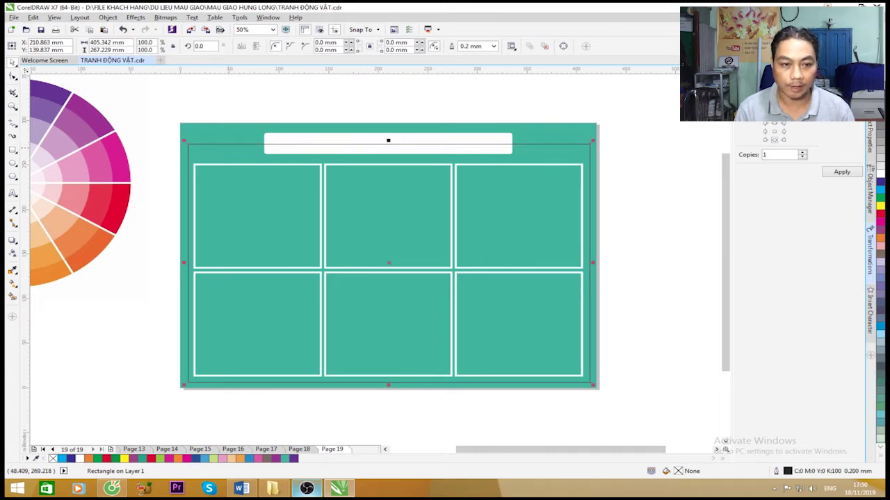
shift+click(387, 140)
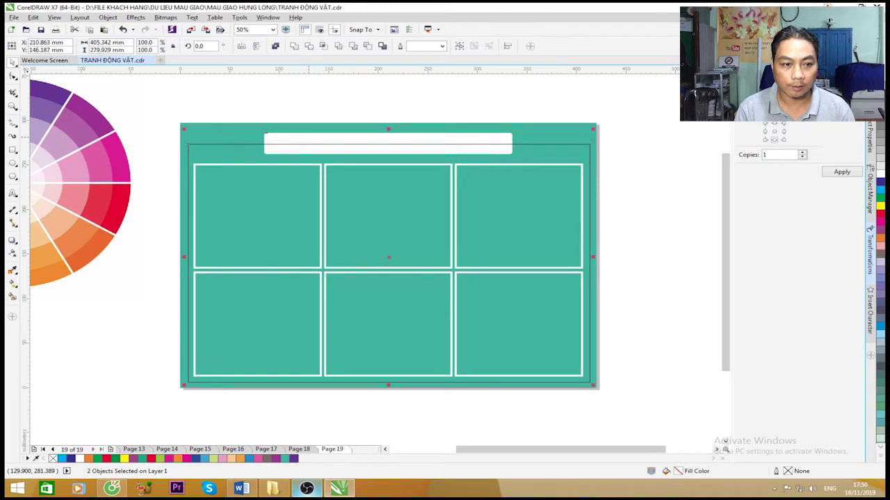
key(c)
Give the border rectangle a 1.5 mm yellow outline
click(269, 143)
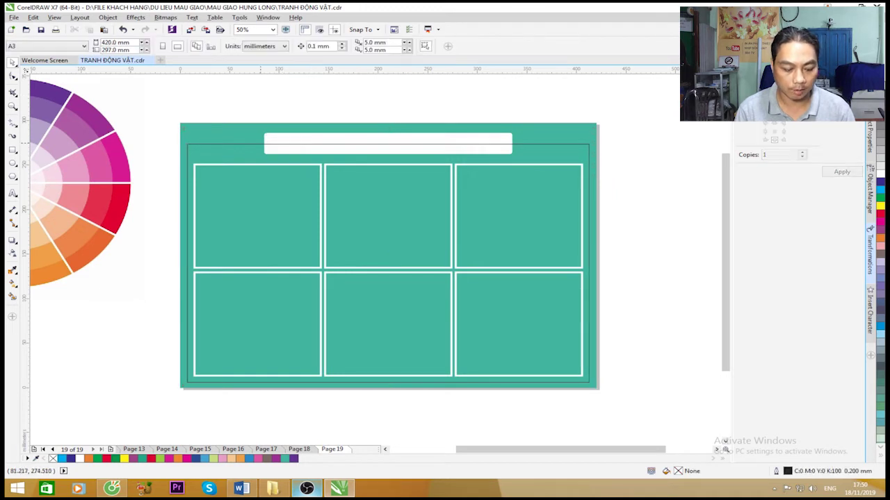
click(494, 46)
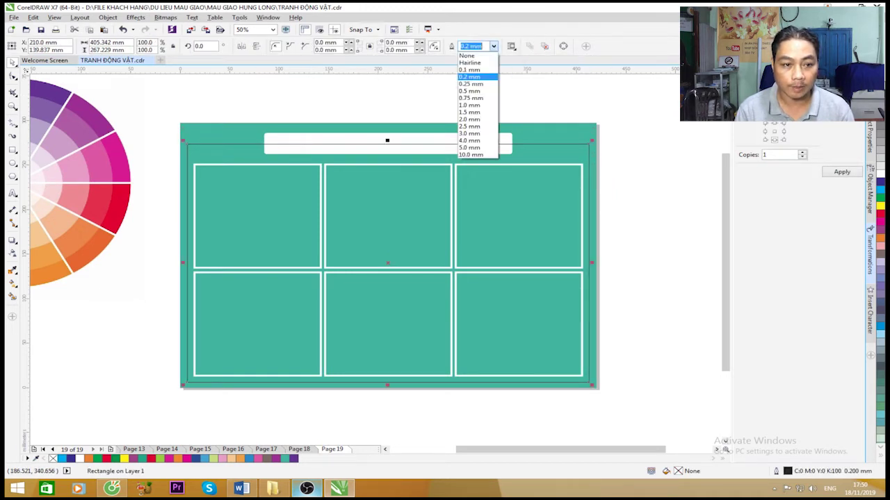
click(476, 121)
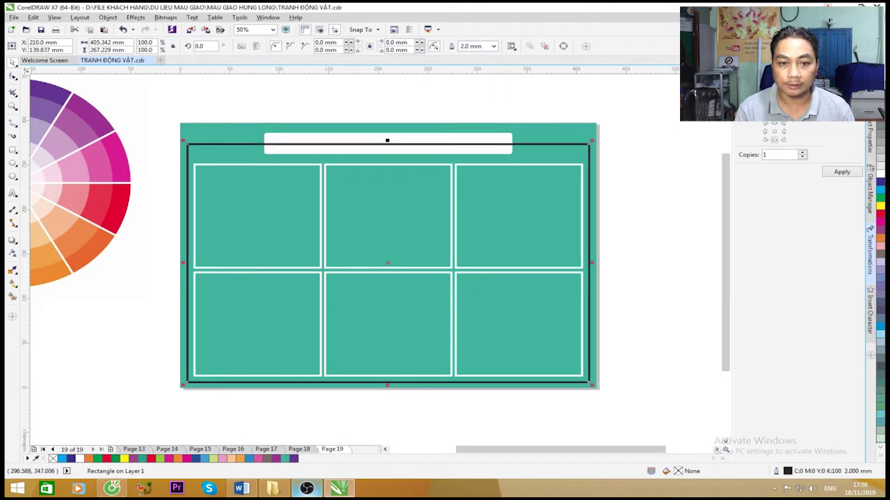
click(494, 46)
click(461, 113)
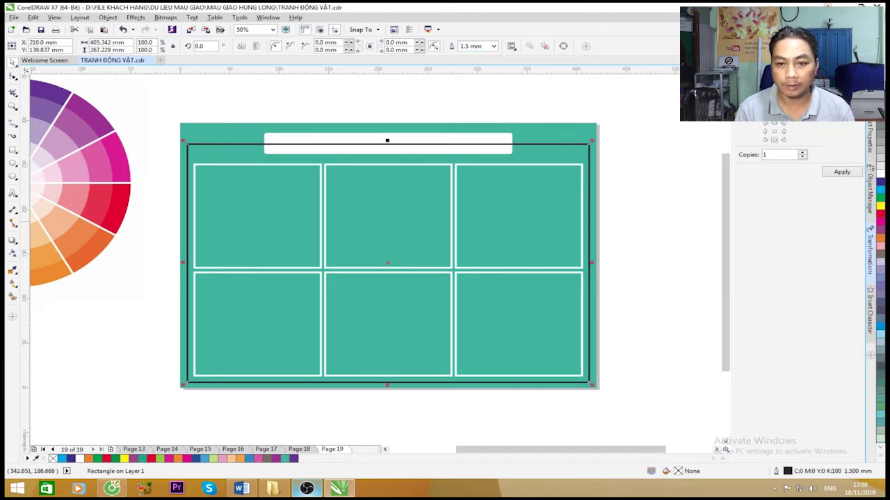
right_click(880, 206)
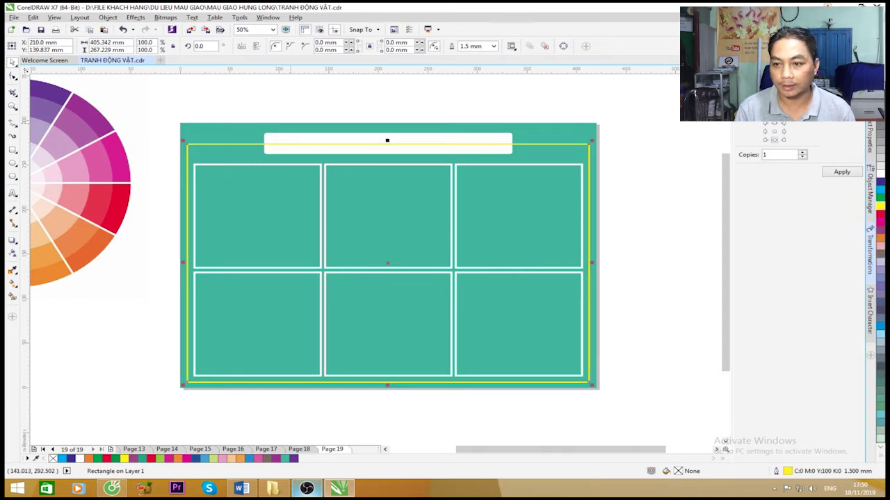
Bring the white banner in front of the yellow border and give it a hairline yellow outline
mouse_move(209, 109)
mouse_down()
mouse_move(540, 129)
mouse_move(540, 159)
mouse_up()
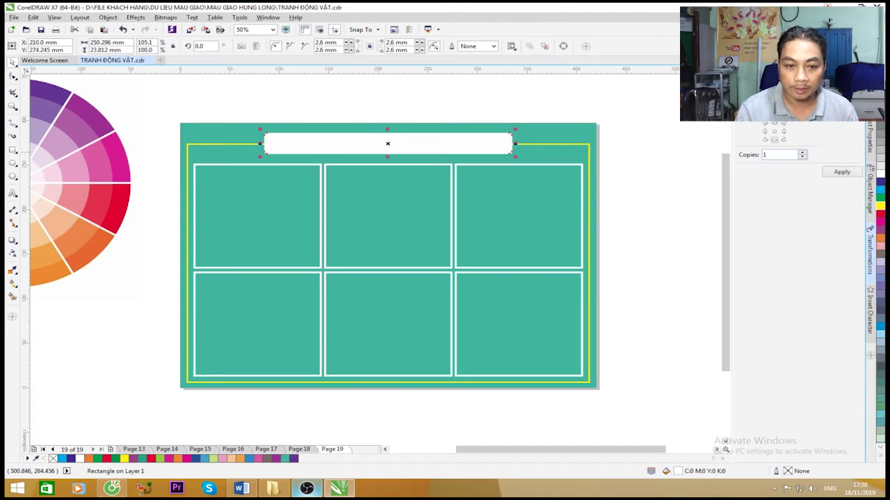
right_click(880, 206)
Increase the banner's height to about 32 mm about its centre, keeping its width
drag(242, 101, 541, 160)
scroll(387, 154, up, 1)
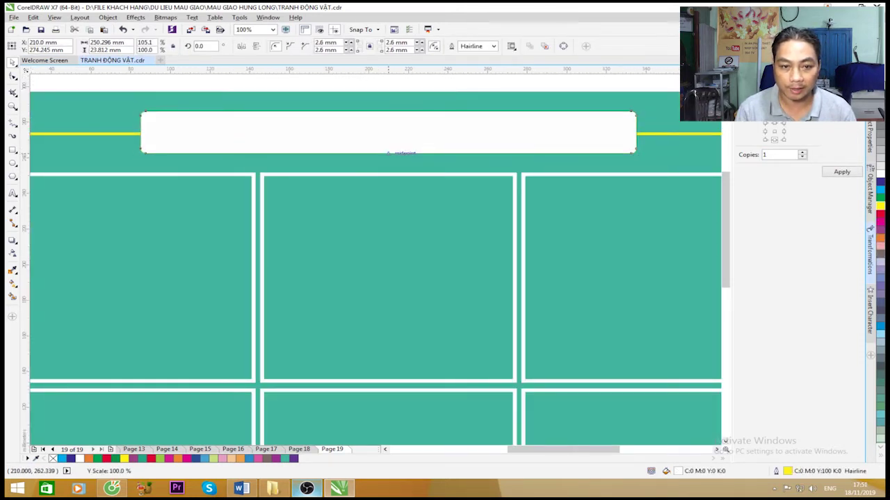
scroll(388, 132, down, 1)
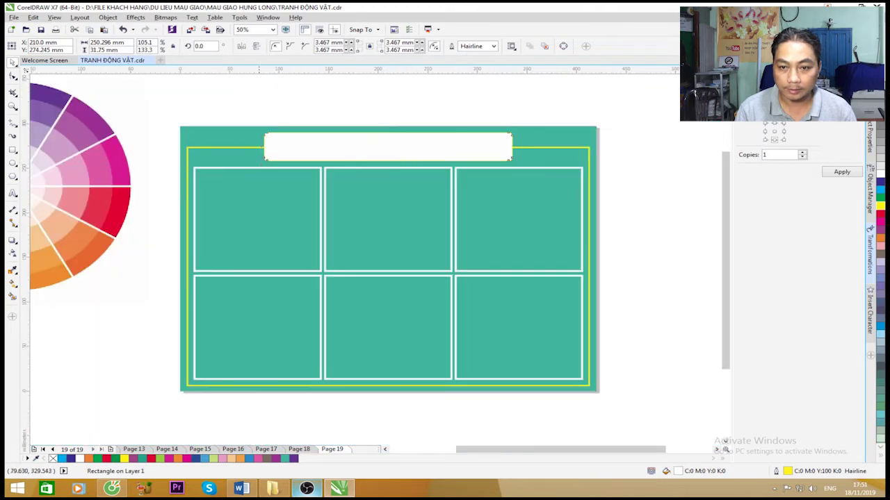
key(Escape)
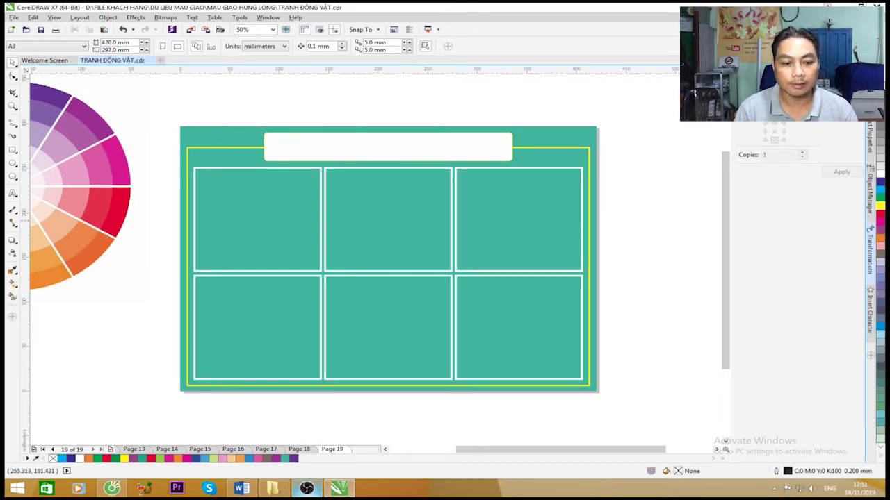
Add the title text "CHỦ ĐỀ: TRƯỜNG MẦM NON" just above the page in Arial 24 pt
click(13, 193)
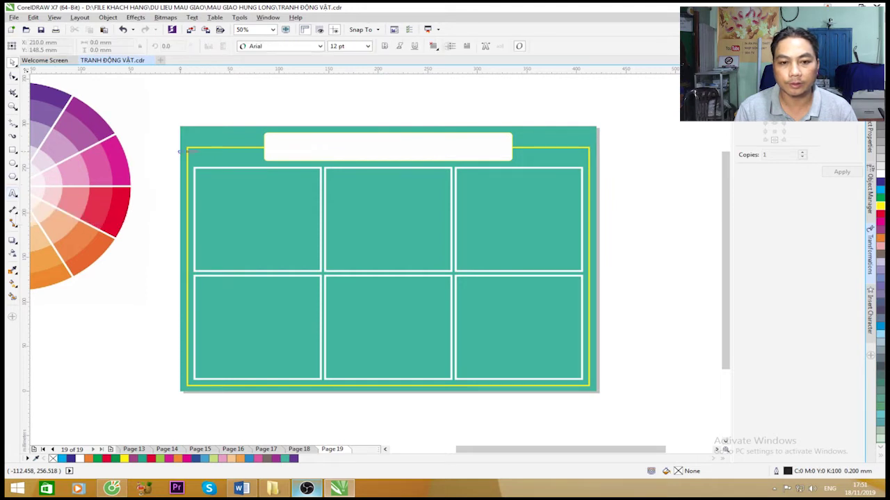
click(255, 119)
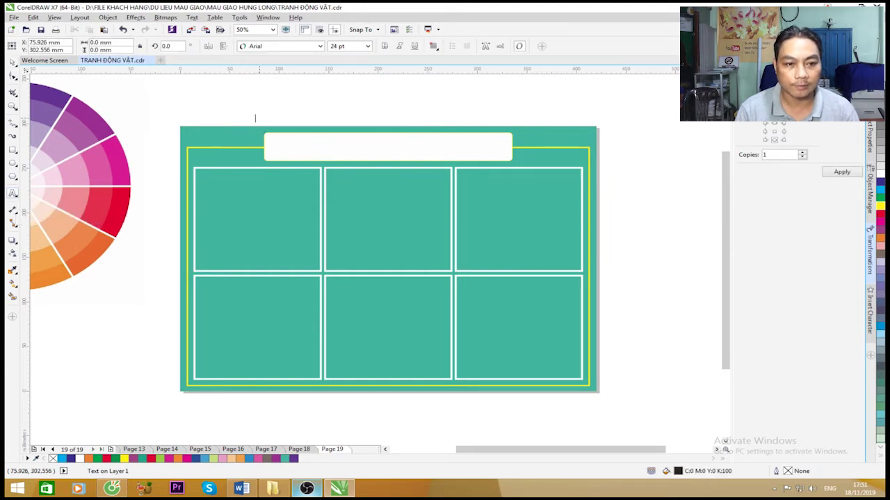
text(CHUE=)
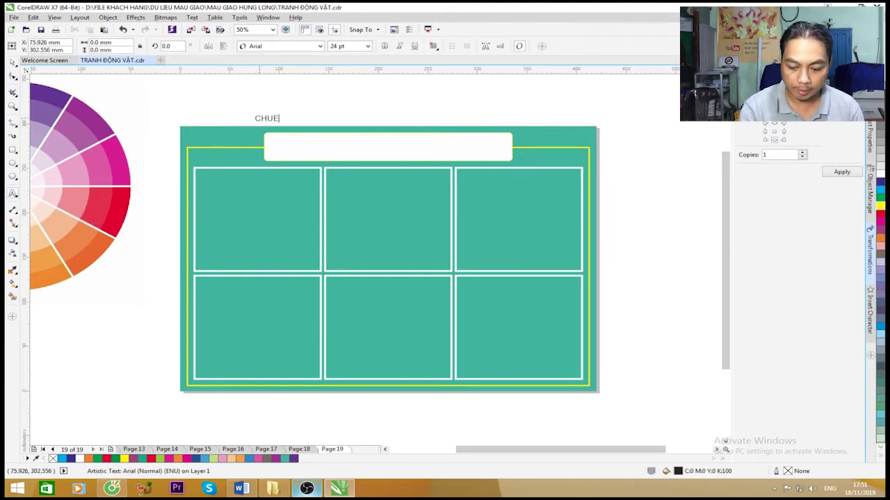
key(BackSpace)
key(BackSpace)
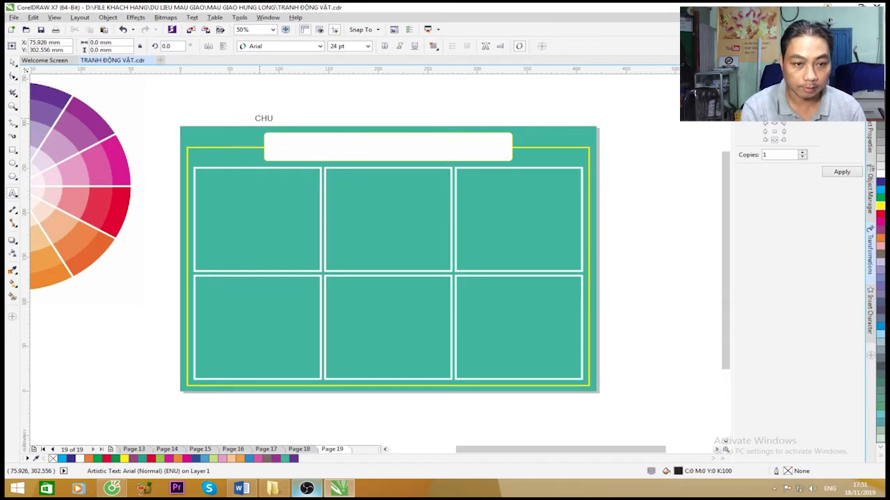
text(ĐỀ)
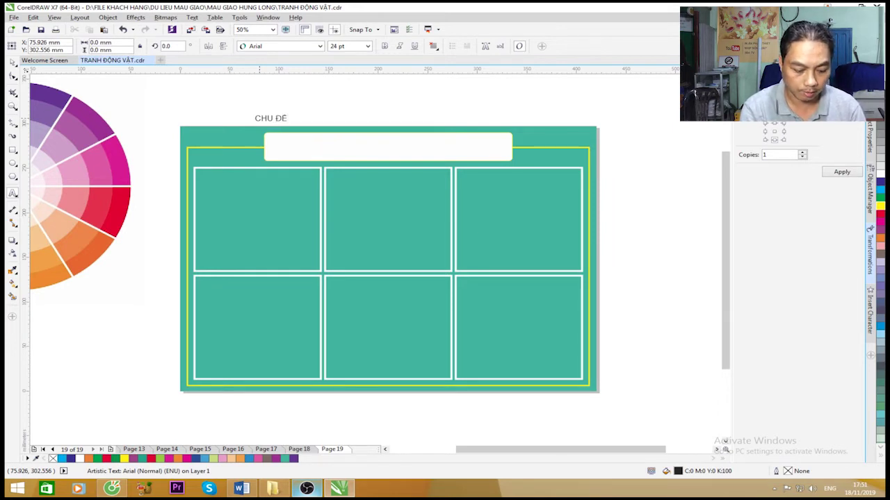
text(: TRƯƠ)
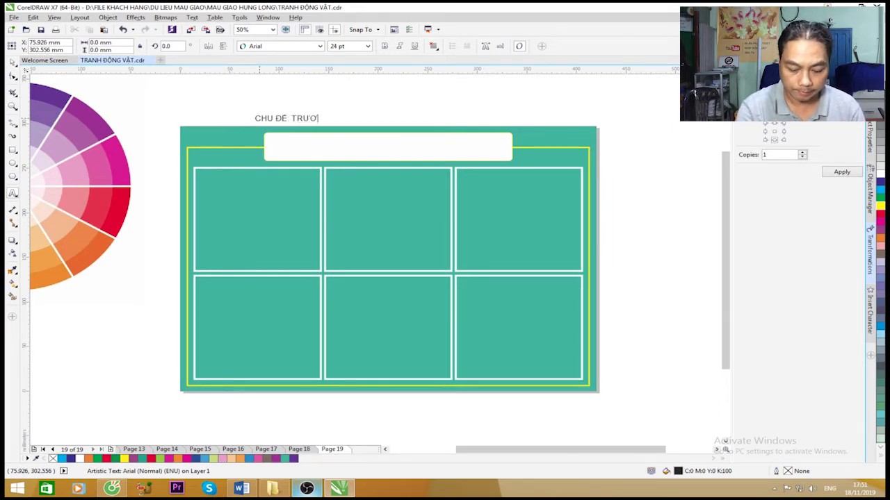
text(NG MẦM)
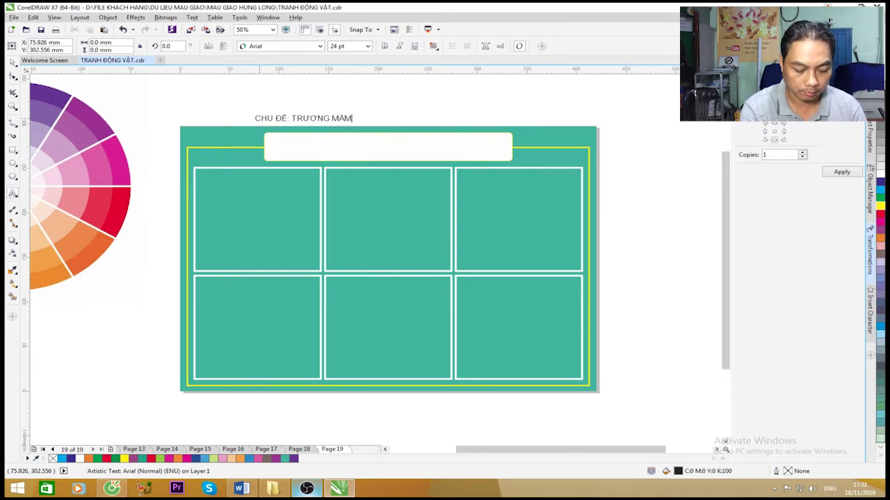
text( NON)
key(ctrl+space)
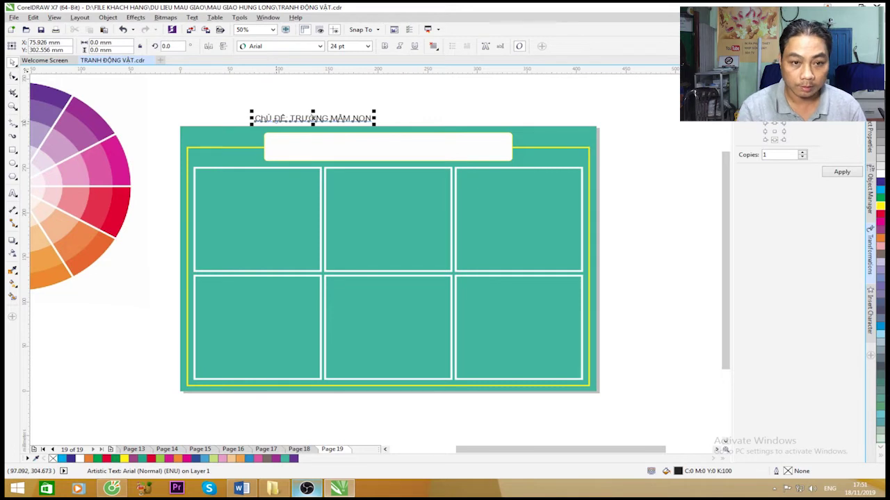
Move the title text onto the white banner and change the lowercase h in its first word to uppercase
drag(313, 119, 373, 143)
scroll(372, 143, up, 1)
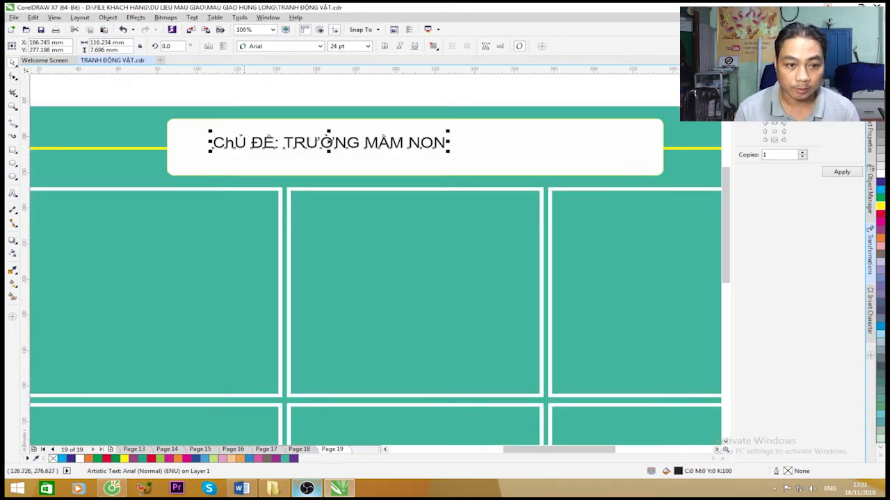
double_click(230, 142)
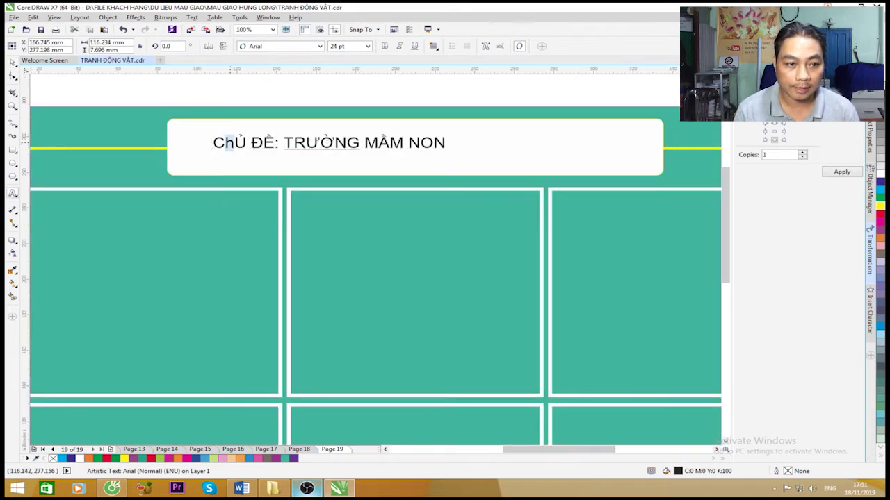
right_click(229, 142)
mouse_move(257, 234)
click(379, 255)
Enlarge the title text proportionally to about 188 × 12 mm within the banner
click(13, 62)
drag(451, 131, 564, 132)
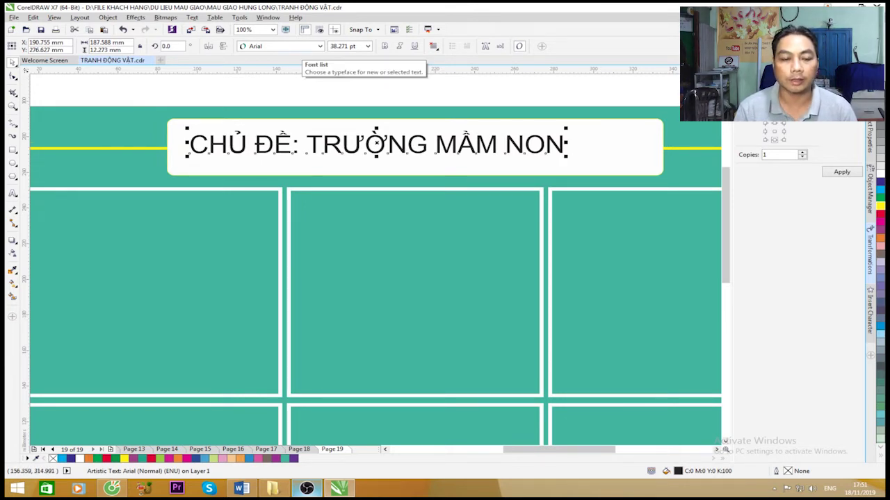
Change the title text's font to UTM Avo and make it bold
click(299, 46)
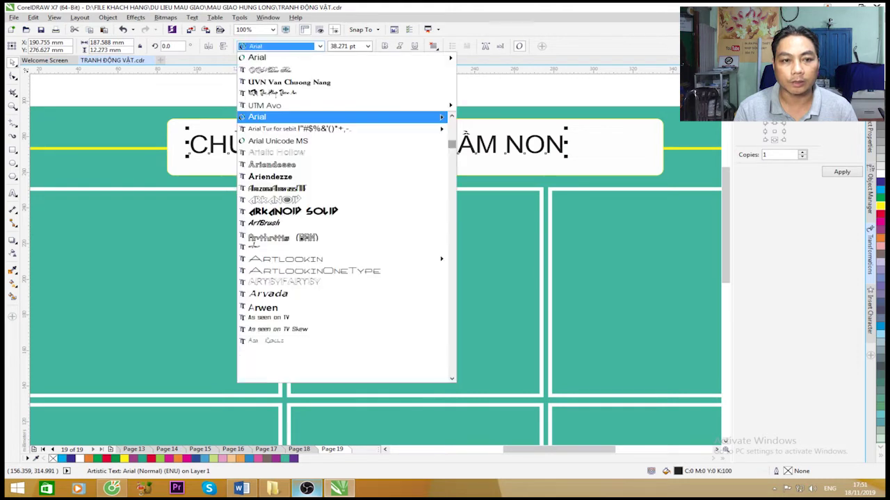
mouse_move(278, 105)
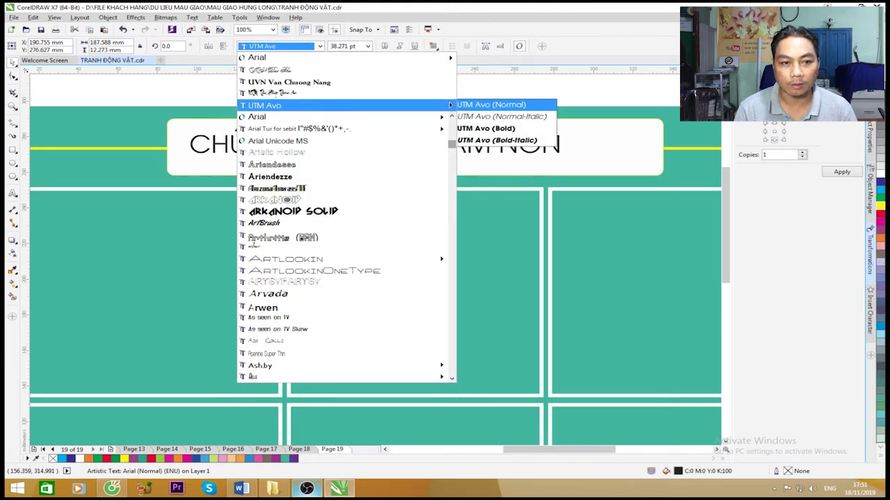
click(491, 105)
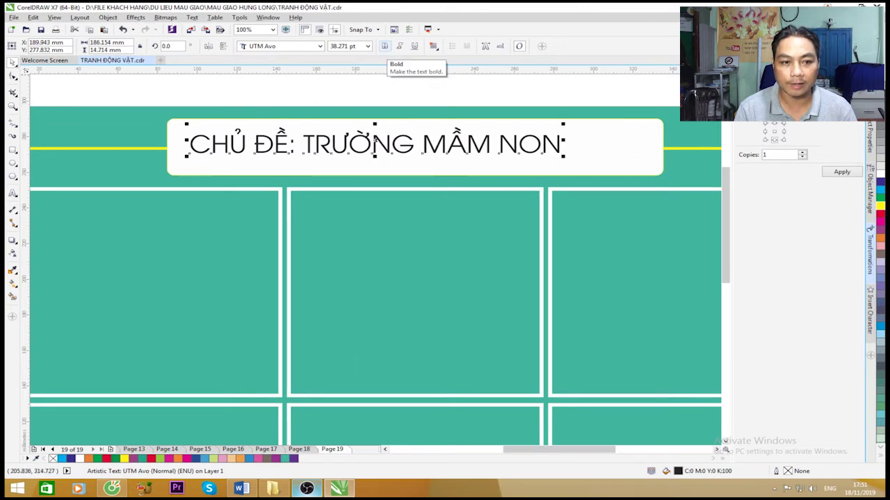
key(ctrl+b)
scroll(174, 82, down, 2)
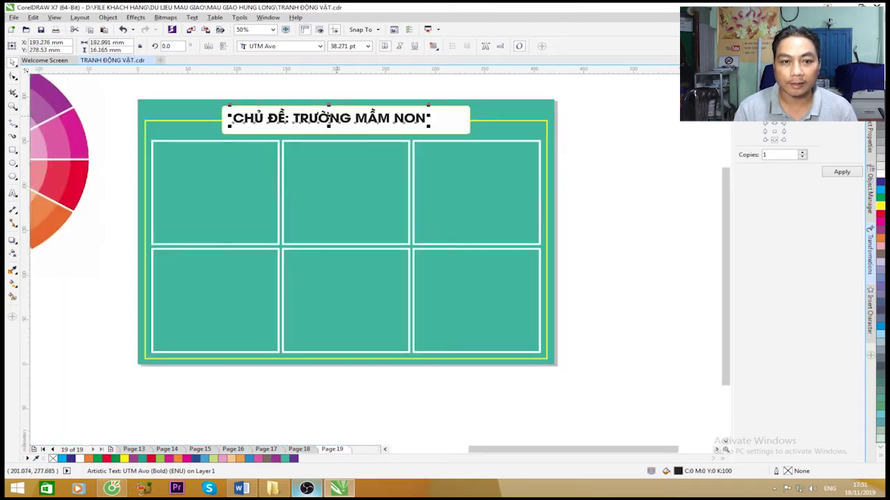
scroll(278, 111, up, 2)
scroll(323, 120, down, 2)
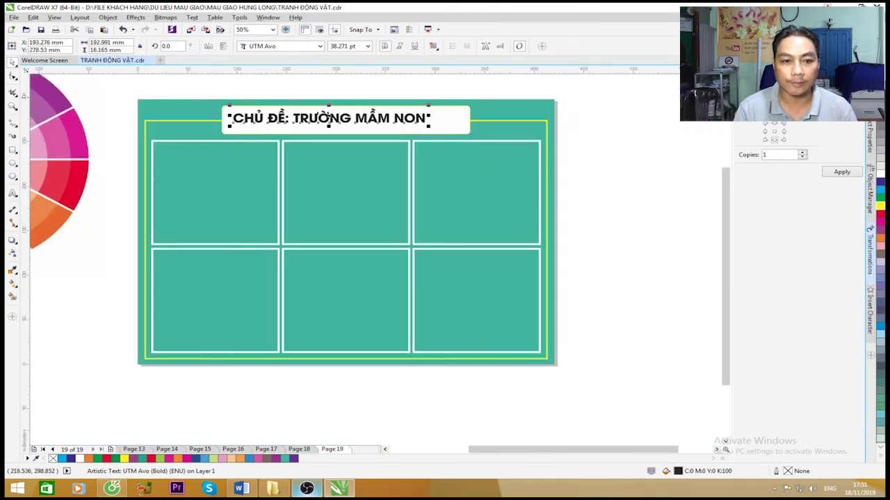
Switch to the Cốc Cốc browser, open google.com and search for "font utm avo"
key(alt+Tab)
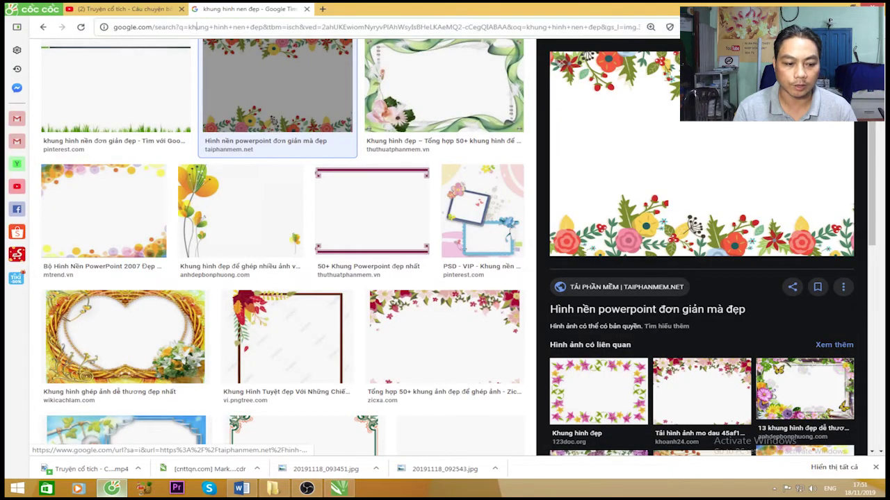
text(google.com)
key(Return)
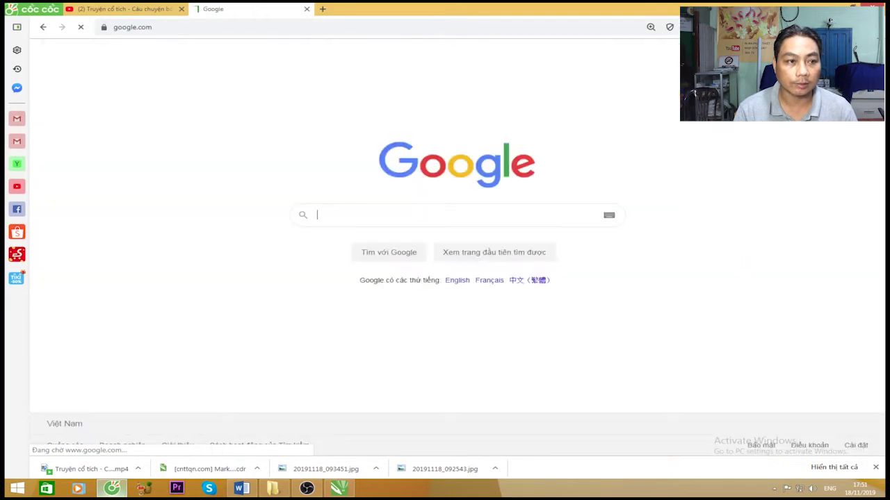
text(FINE)
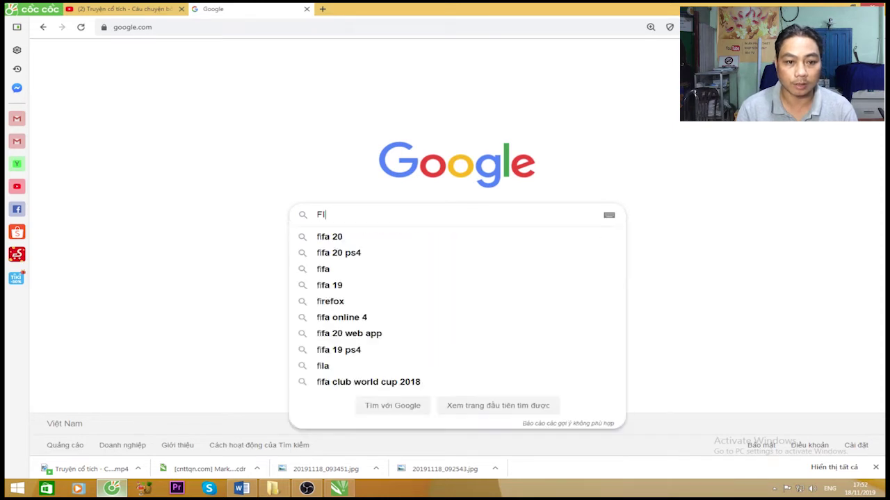
key(BackSpace)
key(BackSpace)
key(BackSpace)
key(BackSpace)
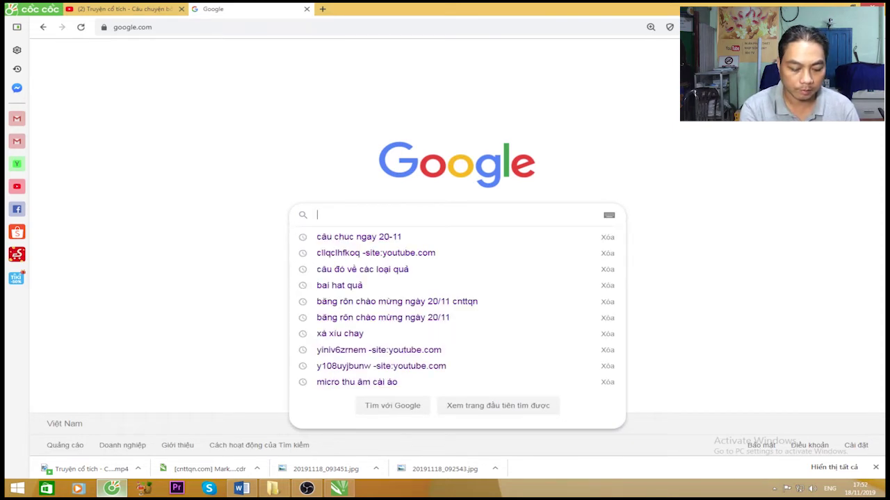
text(font utm avo)
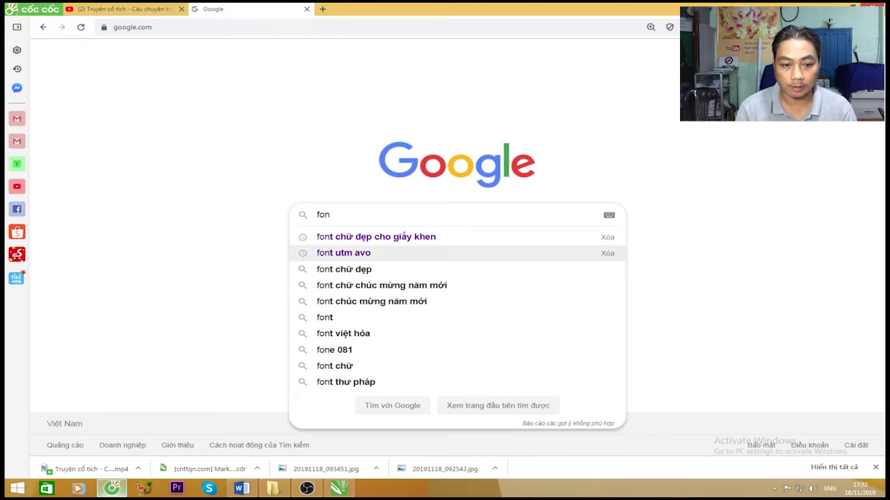
click(343, 253)
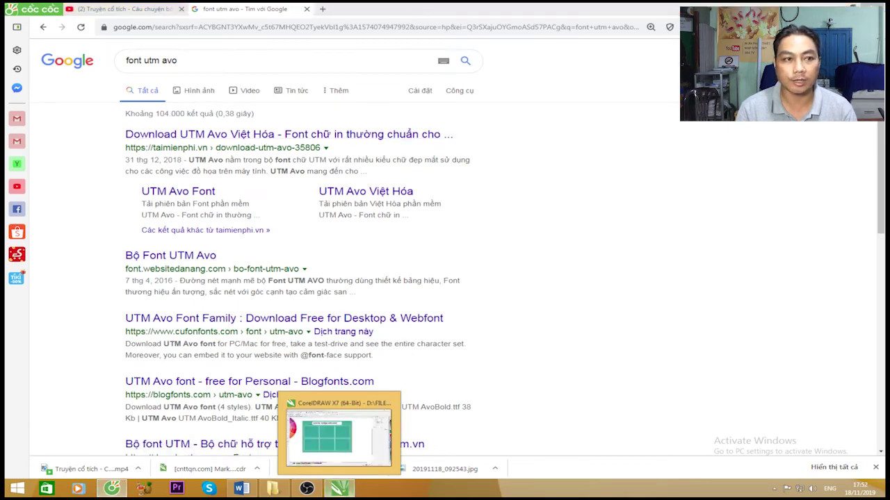
Return to CorelDRAW, enlarge the title proportionally to about 229 × 19 mm and fill it with red (M 100, Y 100)
click(339, 489)
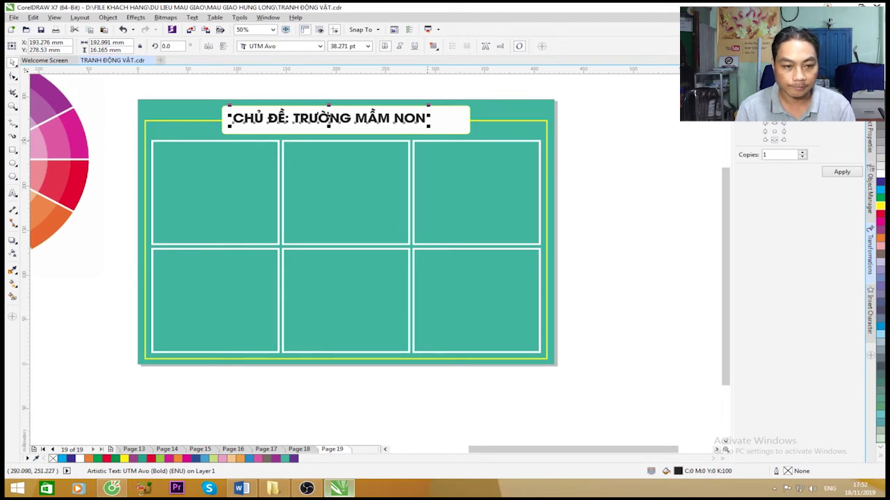
drag(429, 130, 467, 133)
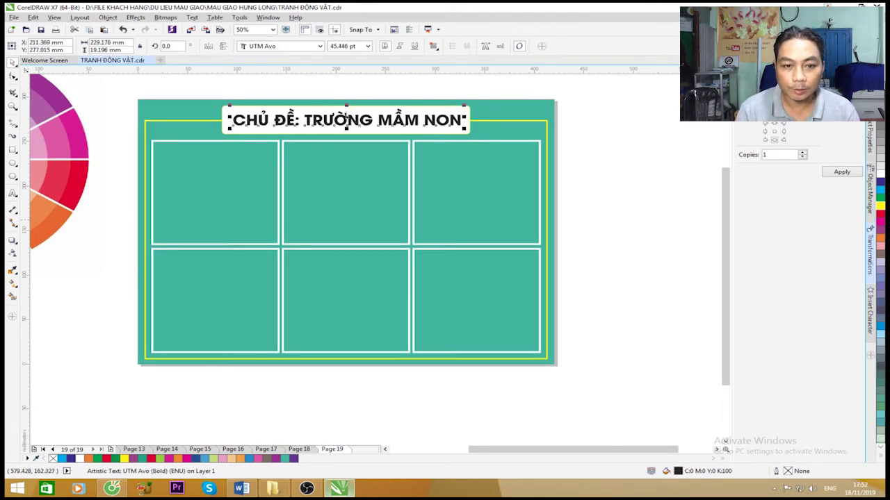
click(880, 216)
key(Escape)
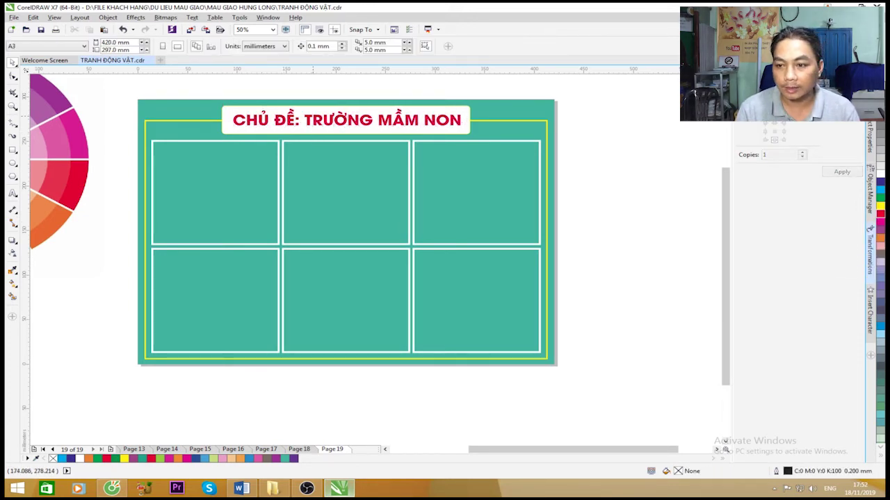
Nudge the title about 0.4 mm to the left within the banner
click(303, 119)
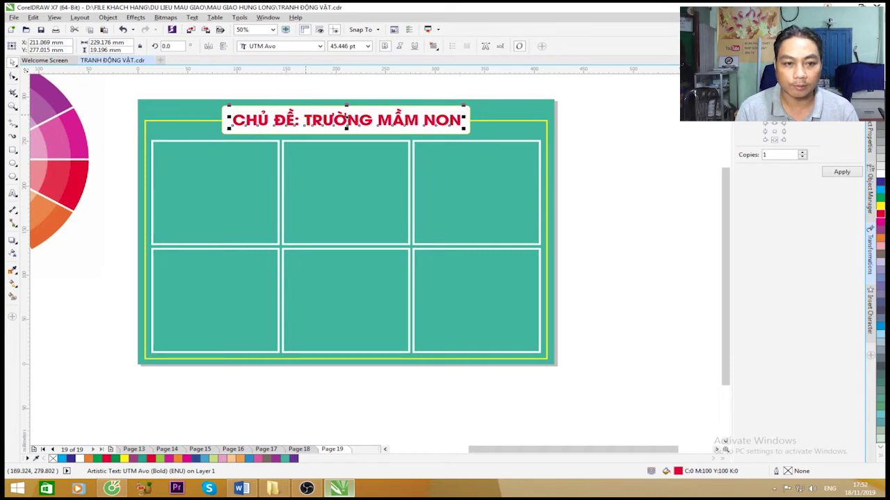
scroll(506, 178, down, 2)
scroll(493, 151, up, 2)
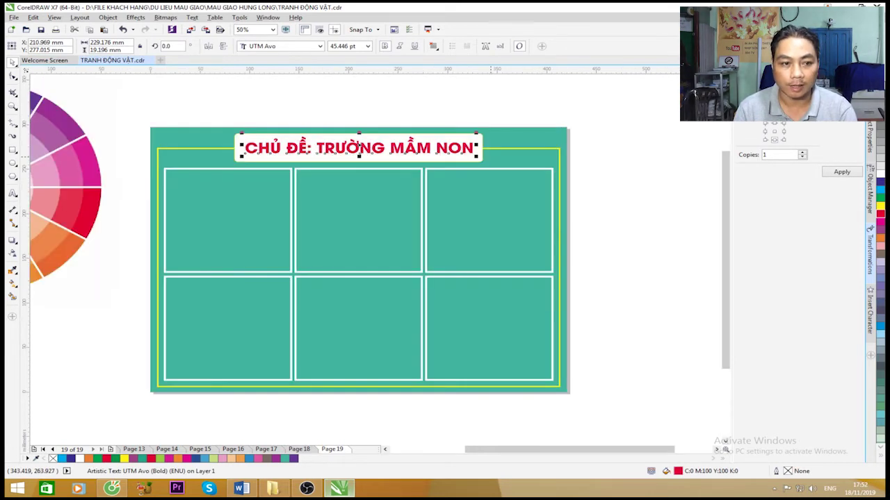
Move the colour wheel image from the left of the page to the empty area on its right
scroll(428, 158, down, 1)
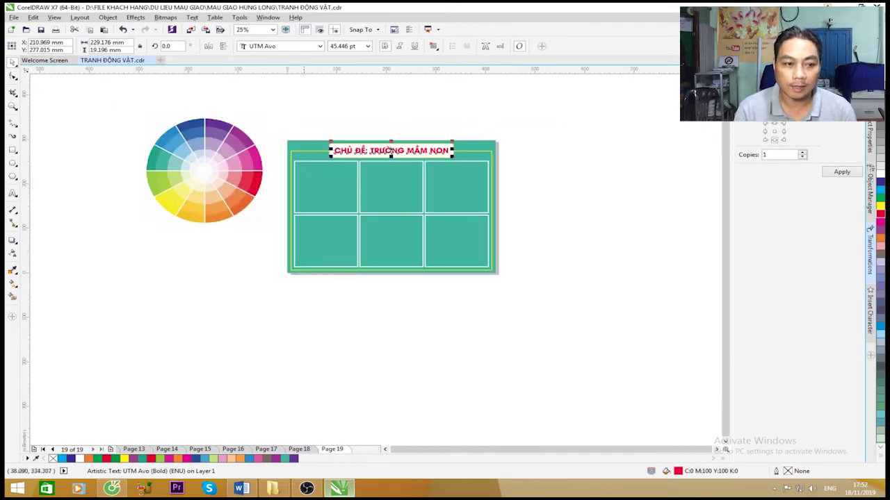
key(Escape)
drag(204, 171, 622, 245)
drag(269, 127, 518, 293)
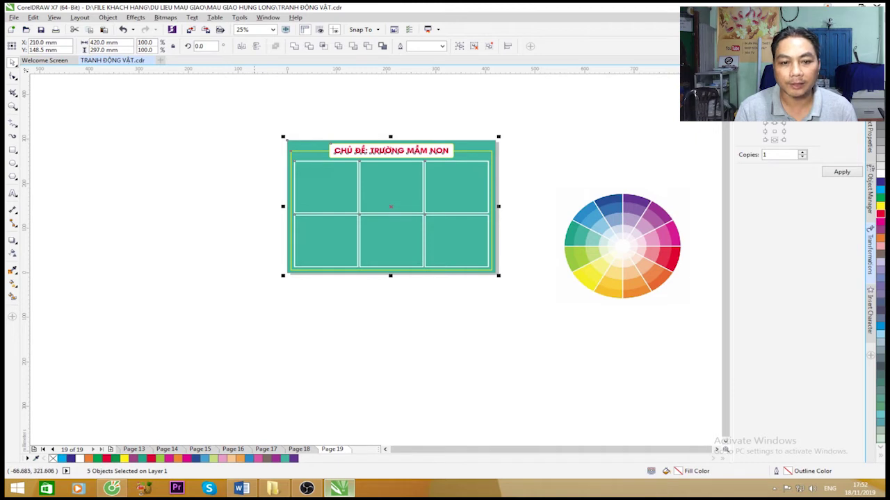
drag(247, 122, 526, 308)
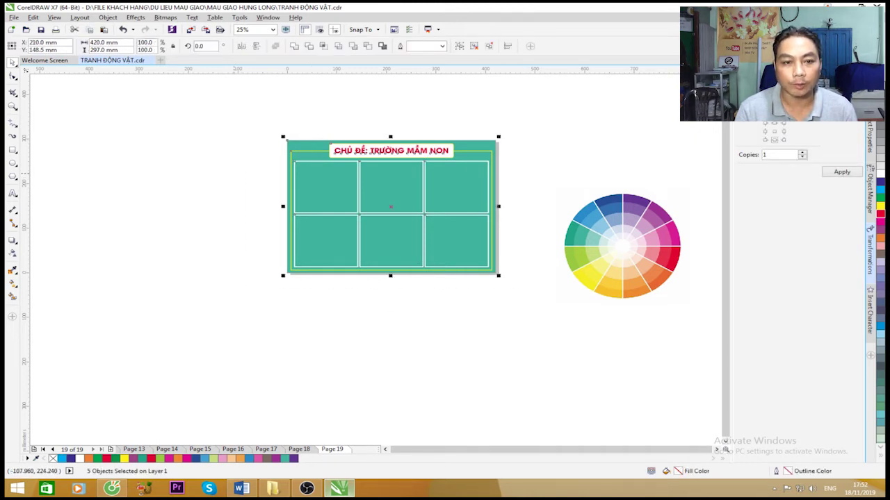
key(Escape)
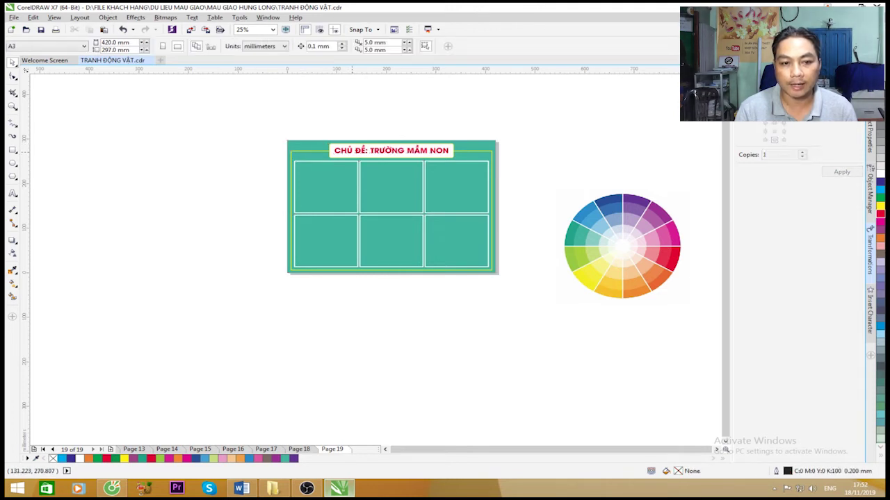
click(479, 146)
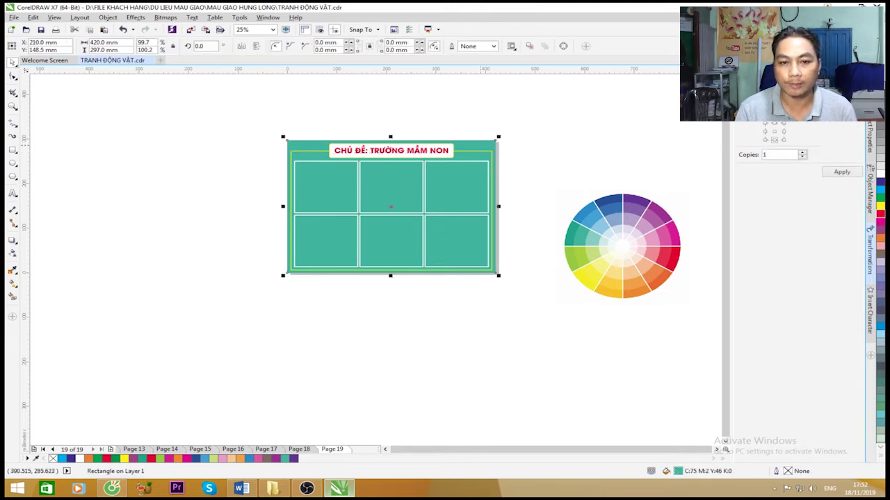
key(Escape)
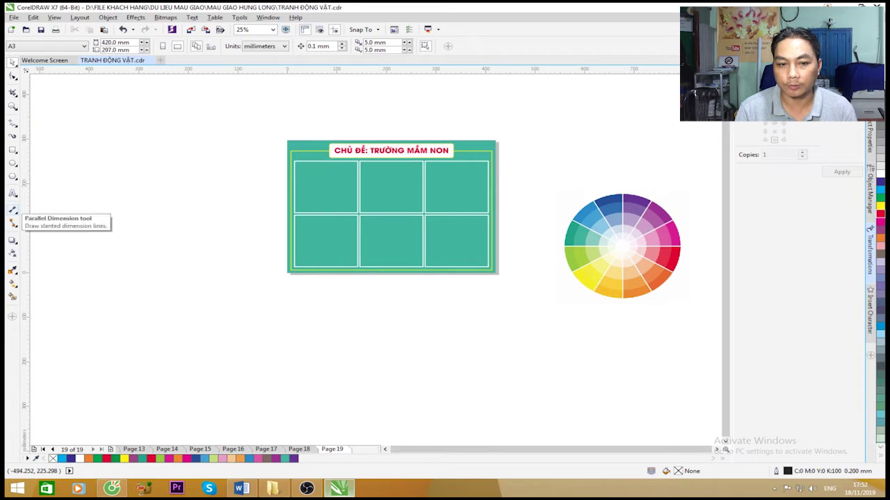
Fill the poster background with the medium blue sampled from the colour wheel's outer ring
click(12, 269)
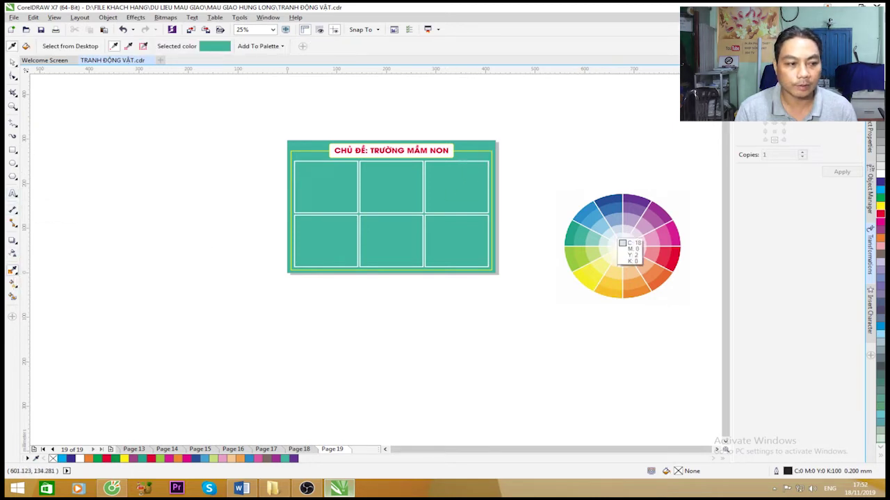
click(588, 216)
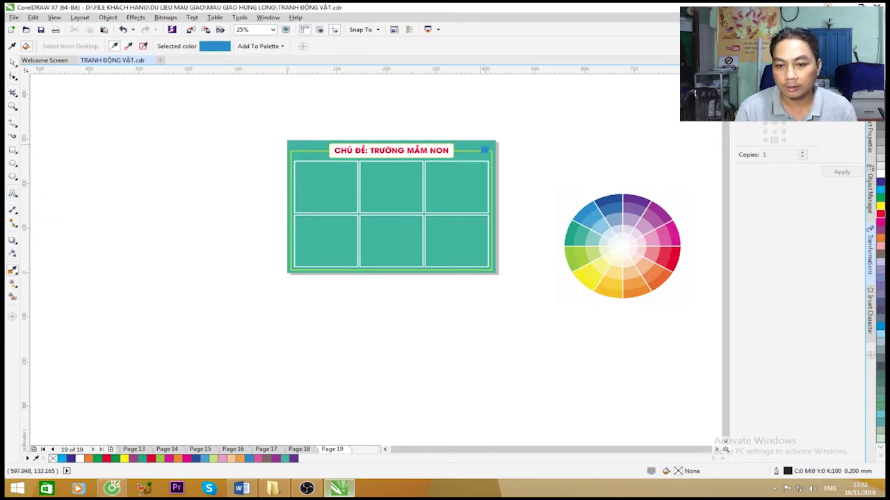
click(467, 164)
key(space)
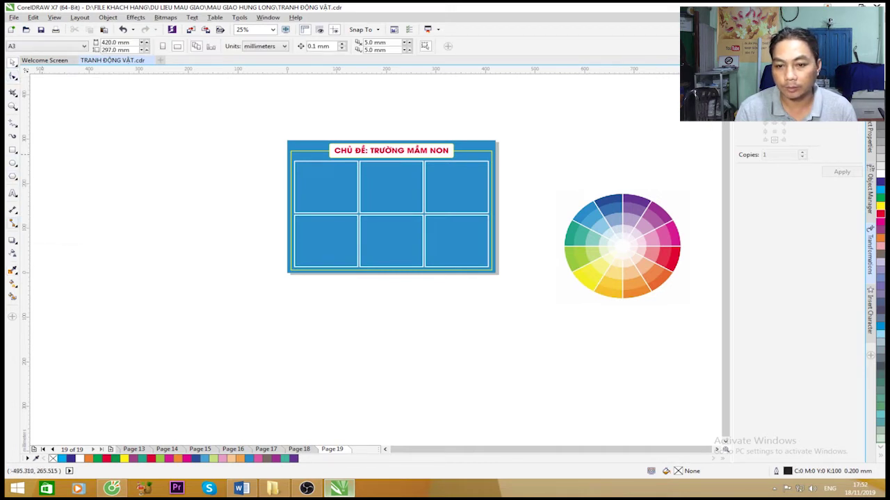
Fill the title text with the dark orange sampled from the colour wheel's outer ring
click(12, 271)
click(661, 286)
scroll(403, 147, up, 2)
scroll(405, 154, down, 1)
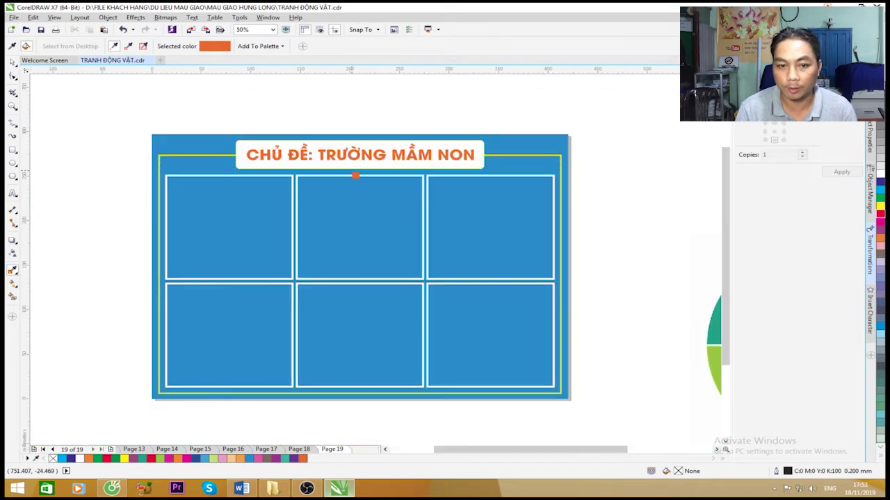
click(13, 61)
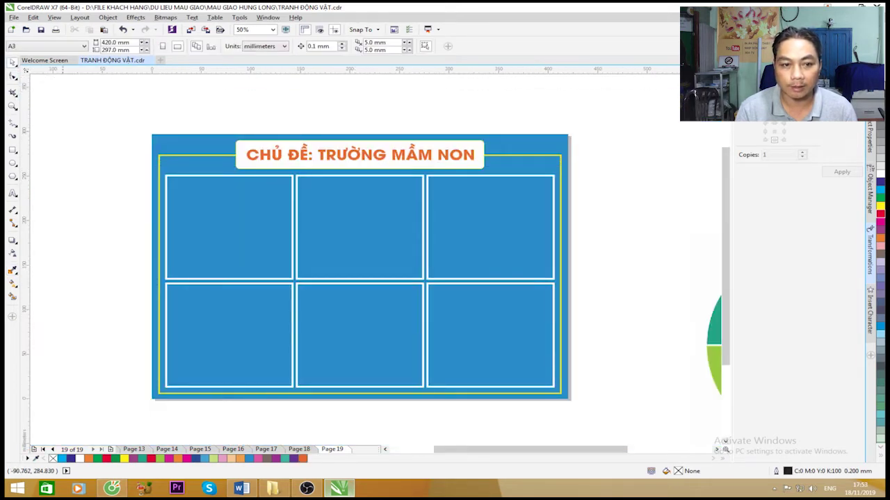
scroll(310, 193, down, 1)
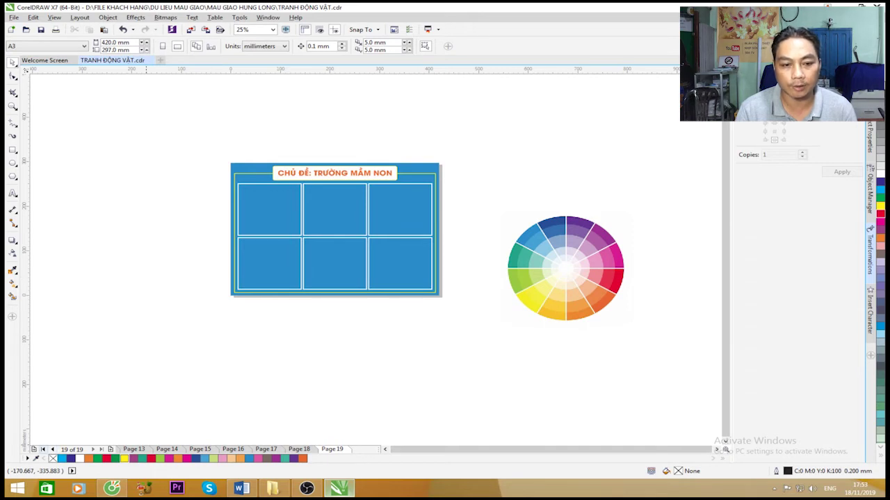
View the existing posters on page 2 and page 3 of the document
click(42, 449)
click(162, 449)
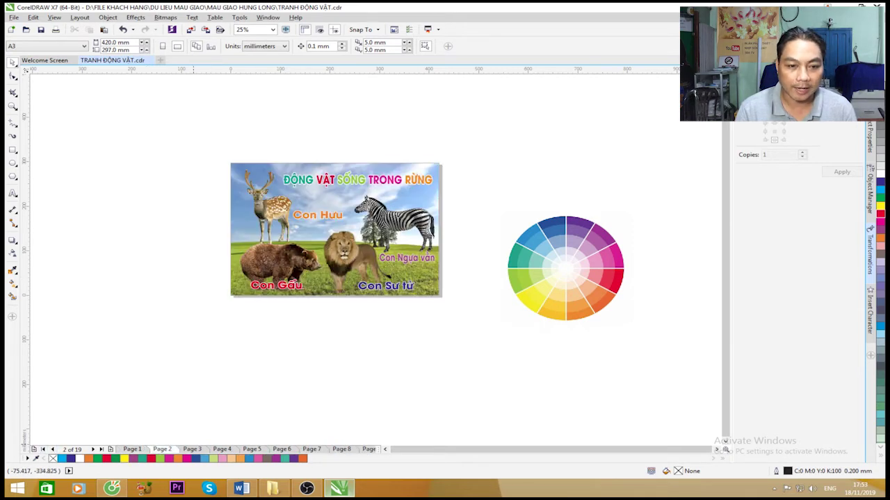
click(192, 449)
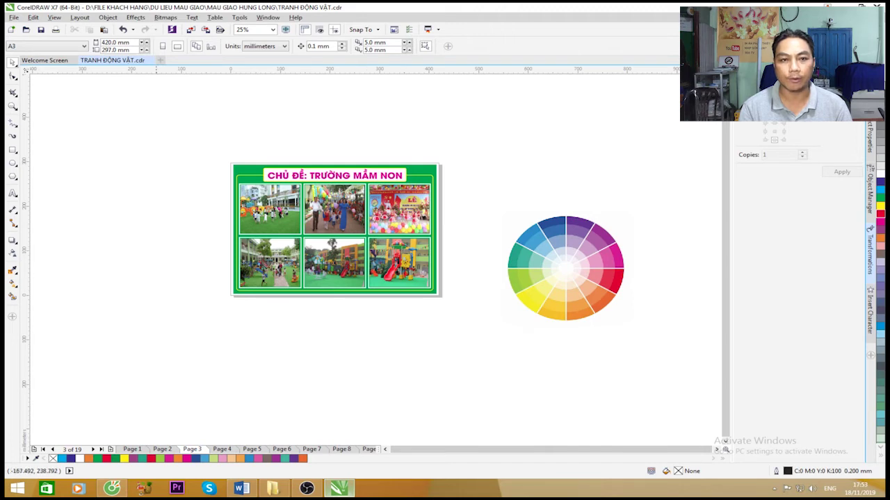
Delete the colour wheel image beside the page and fit the page 3 poster in view
click(549, 268)
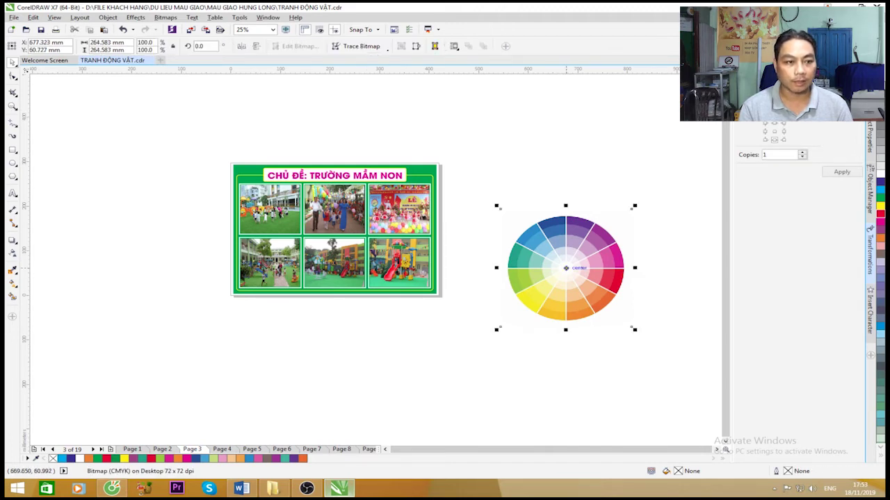
key(Delete)
key(shift+F4)
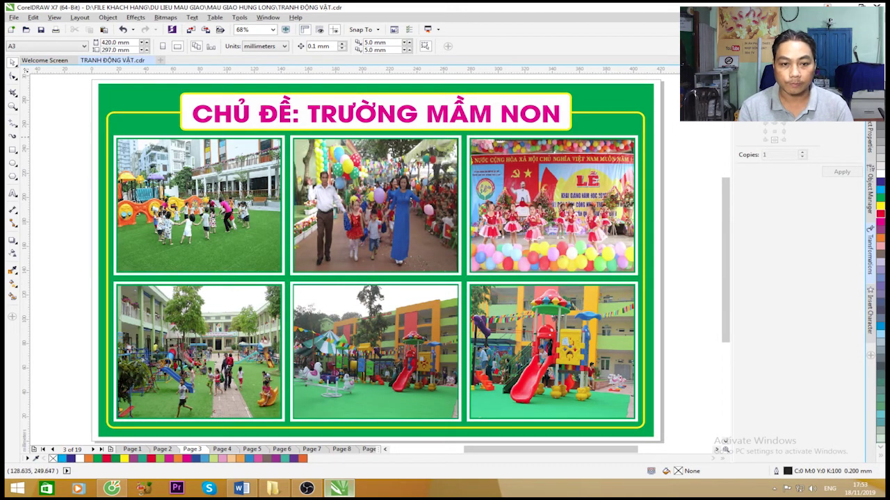
View the finished posters on page 4 and page 5 as colour and layout examples
mouse_move(338, 489)
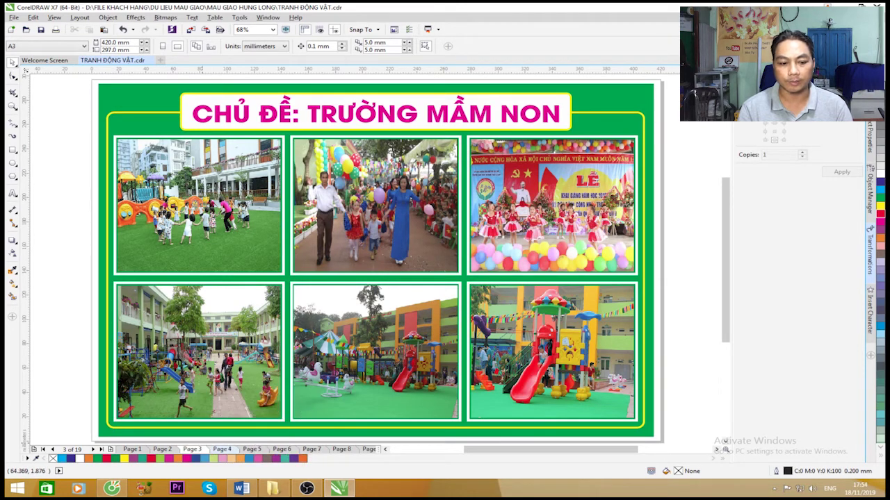
click(222, 450)
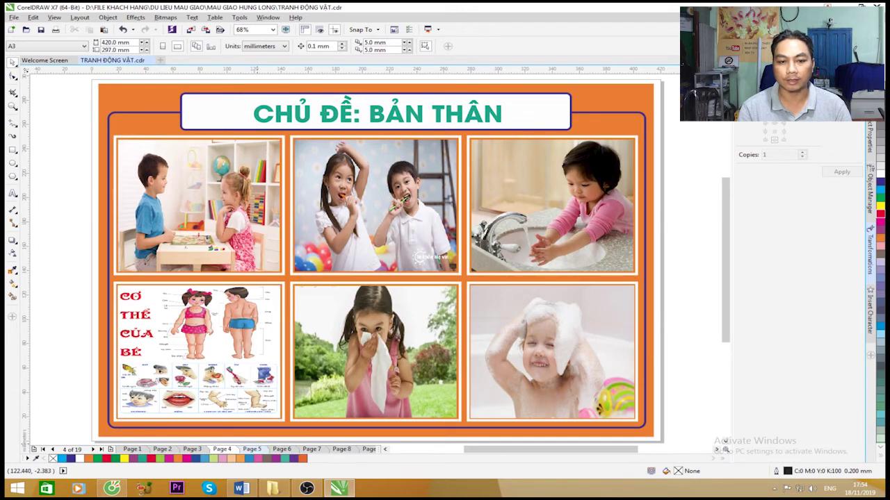
click(251, 449)
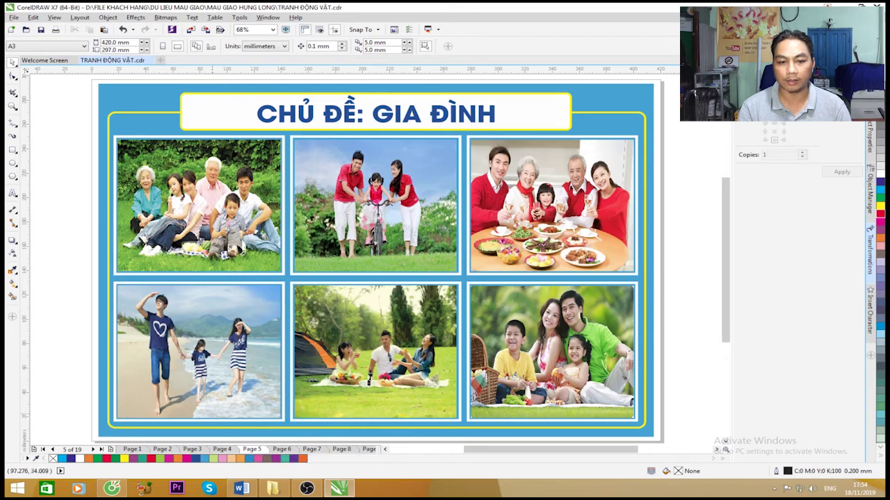
View the finished themed posters on pages 6 to 11 of the document
key(Page_Down)
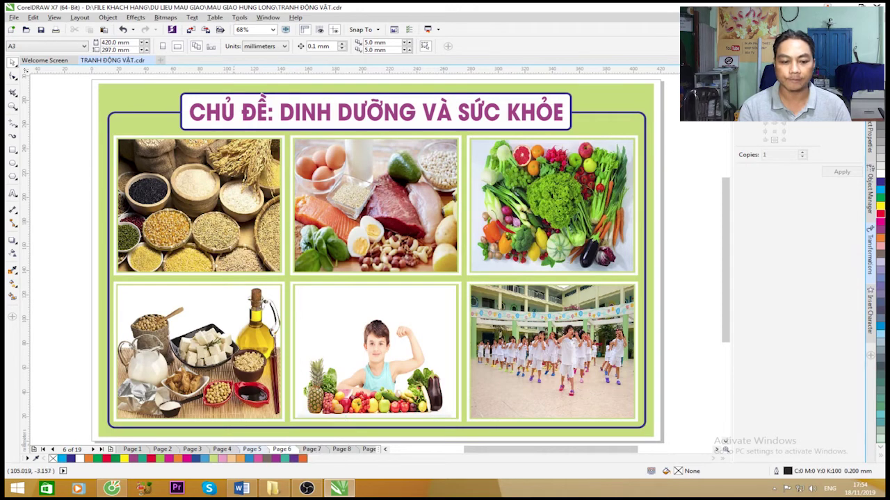
click(312, 449)
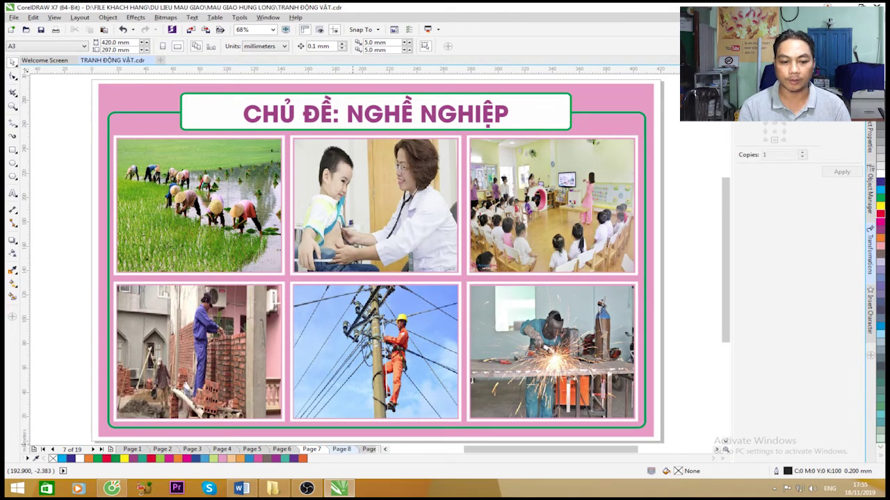
click(341, 449)
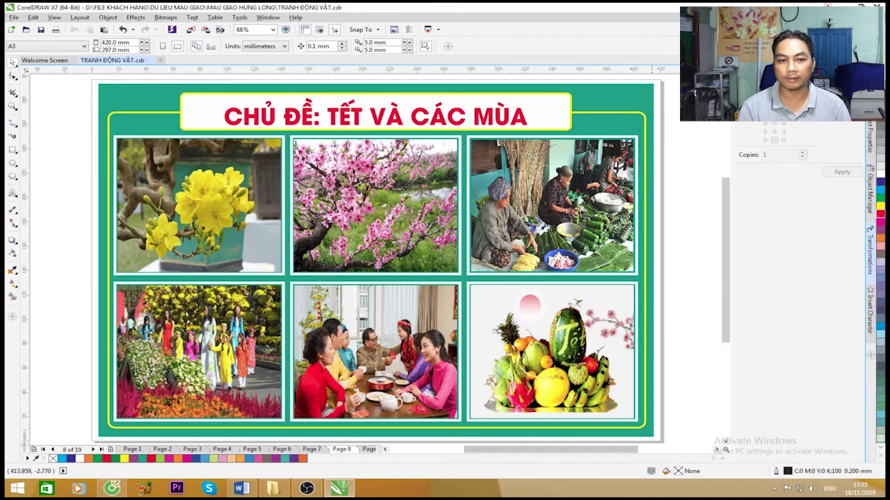
key(Page_Down)
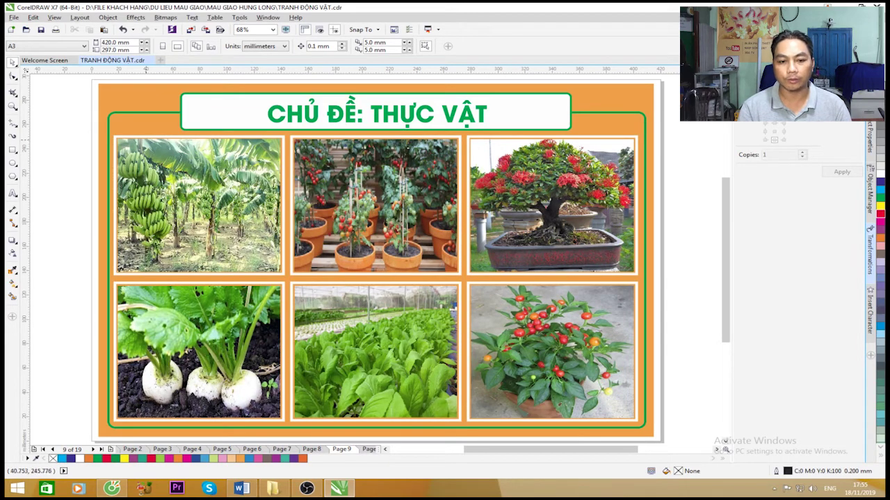
mouse_move(273, 488)
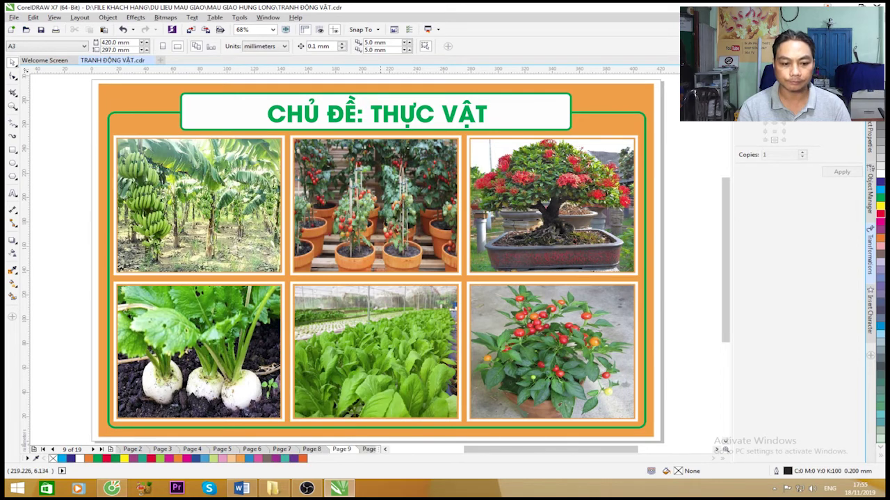
click(369, 449)
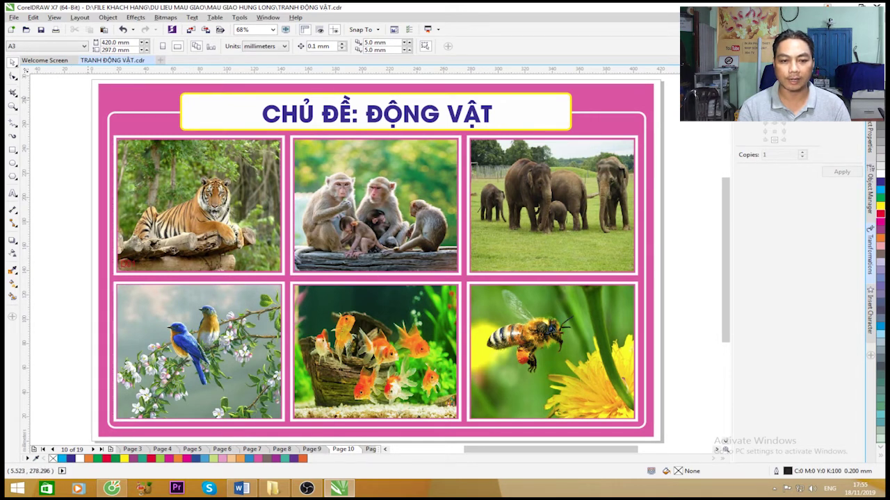
click(370, 449)
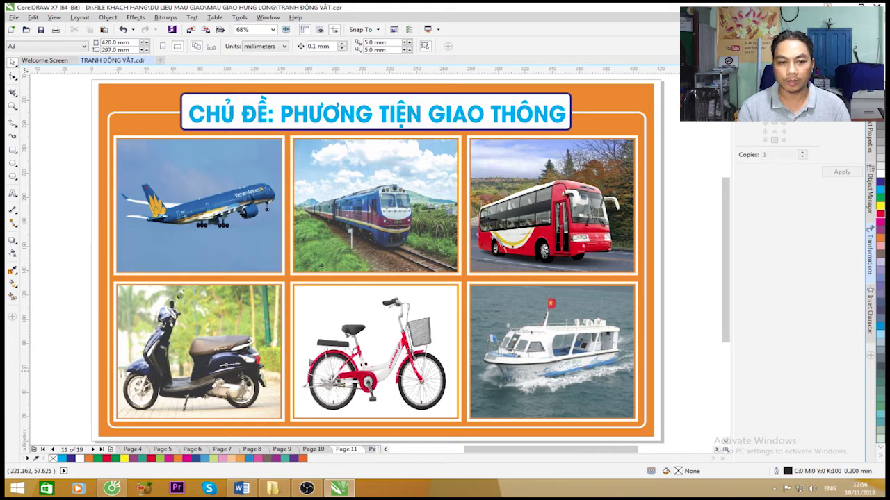
scroll(326, 278, down, 2)
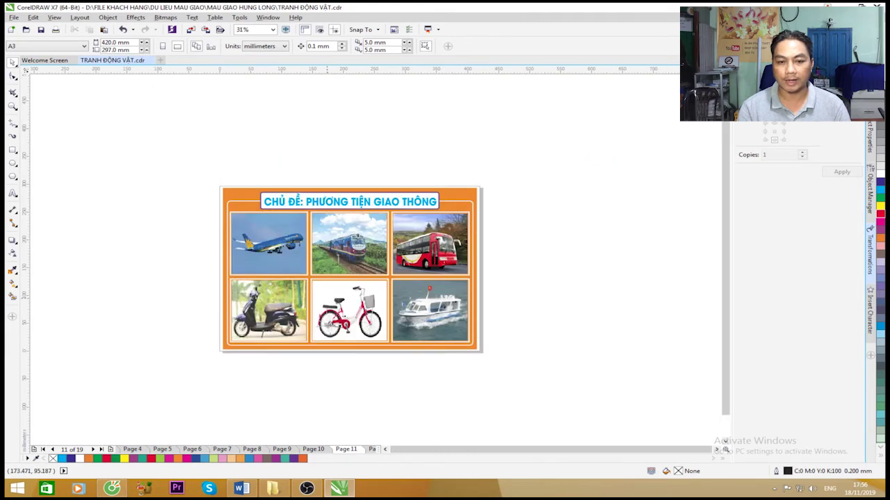
scroll(328, 299, up, 2)
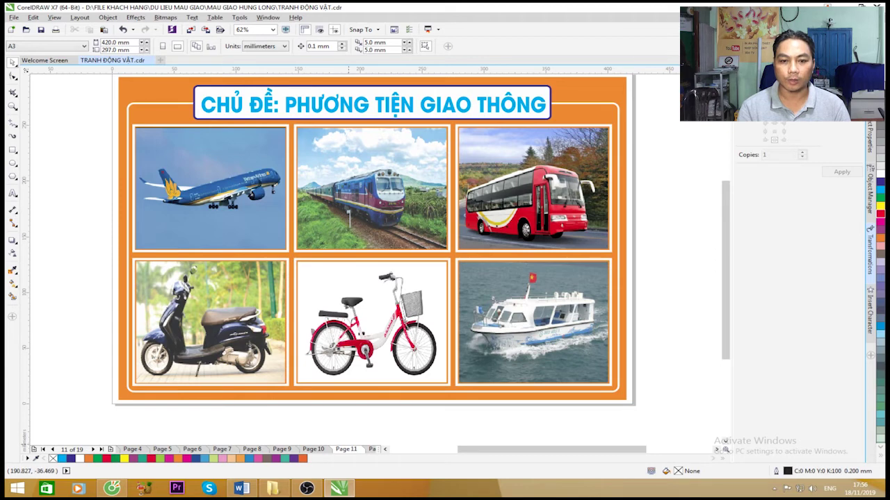
View the finished themed posters on pages 12 to 18 of the document
click(370, 448)
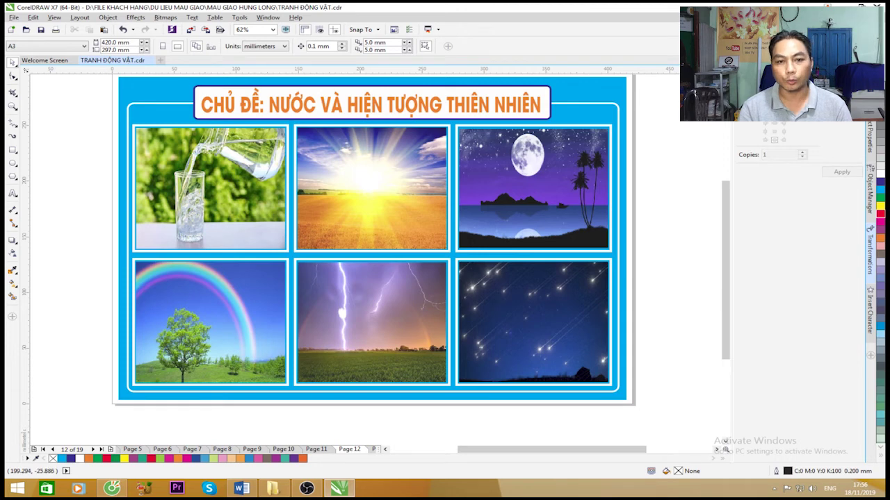
click(374, 449)
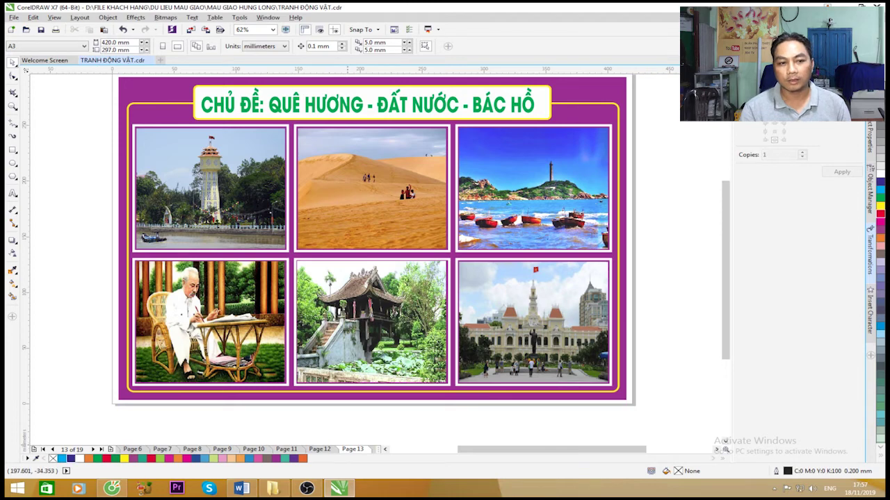
key(Page_Down)
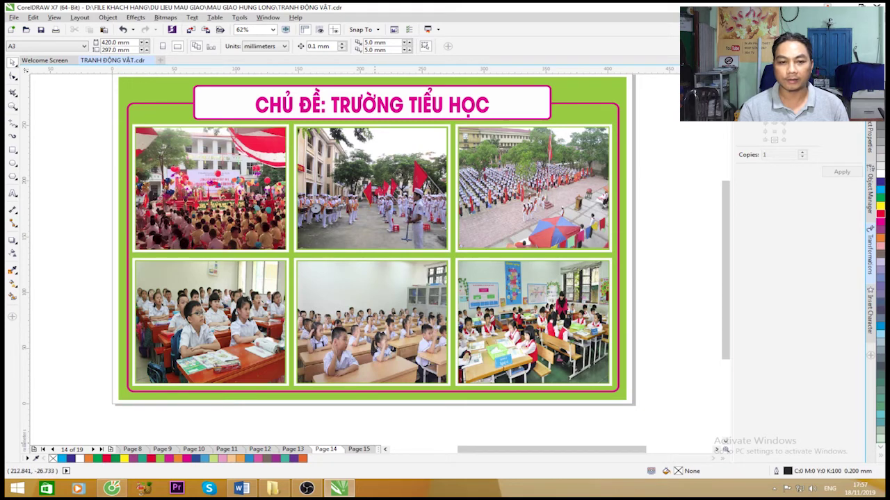
click(359, 449)
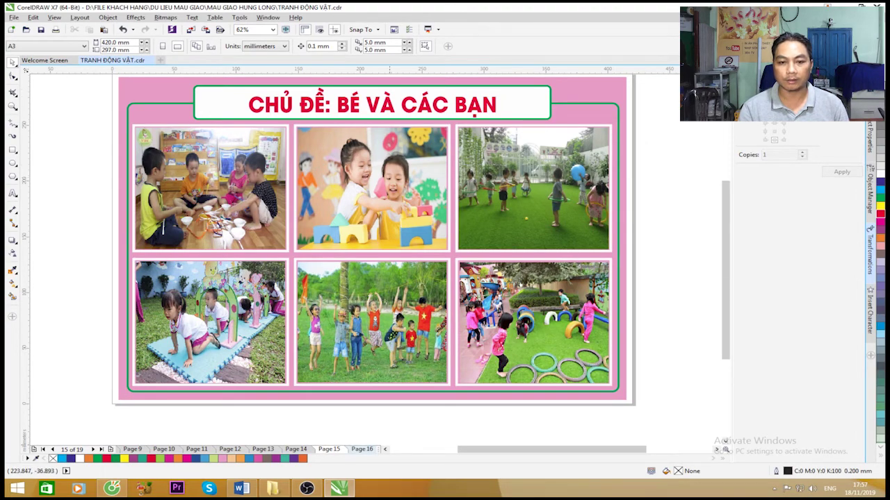
click(361, 449)
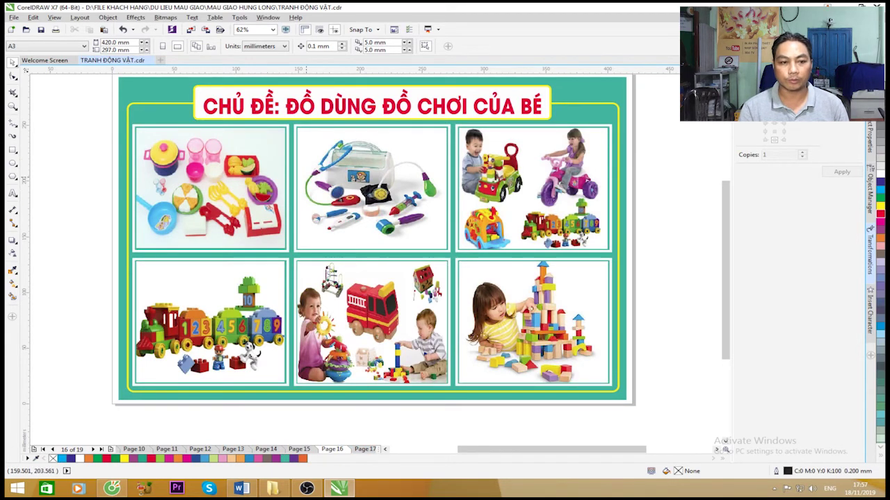
click(365, 449)
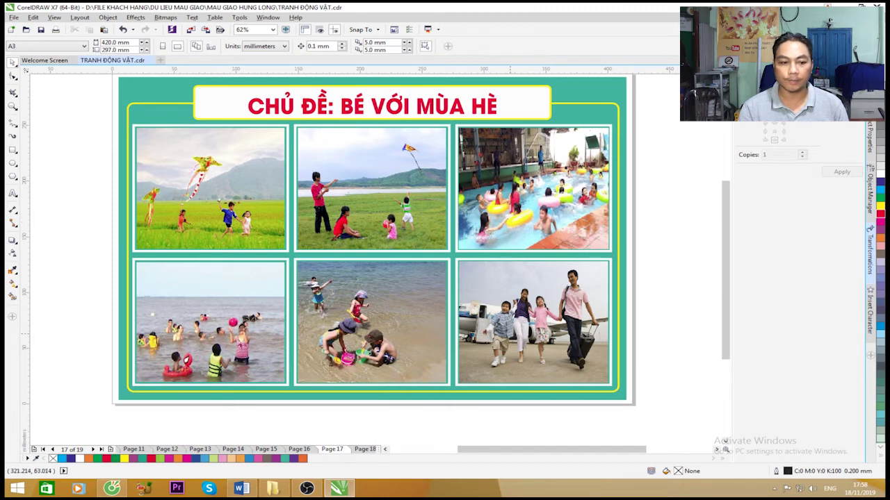
click(363, 449)
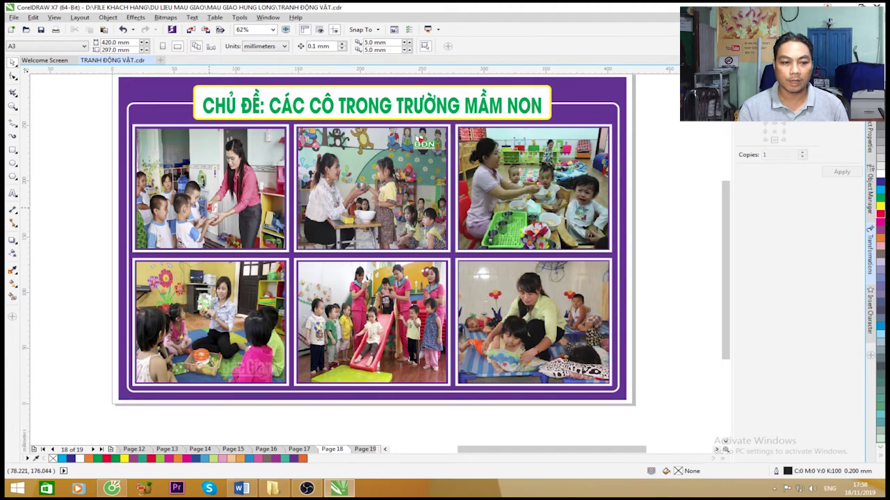
Look at page 19, and return to page 18 to examine its whole poster
scroll(208, 212, up, 5)
scroll(208, 212, down, 5)
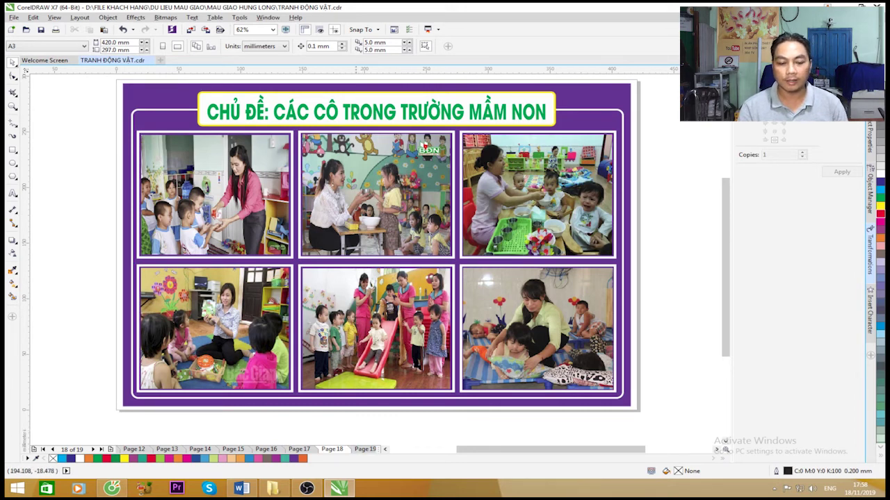
scroll(356, 417, down, 5)
click(365, 449)
click(299, 449)
scroll(222, 267, up, 4)
scroll(223, 267, down, 2)
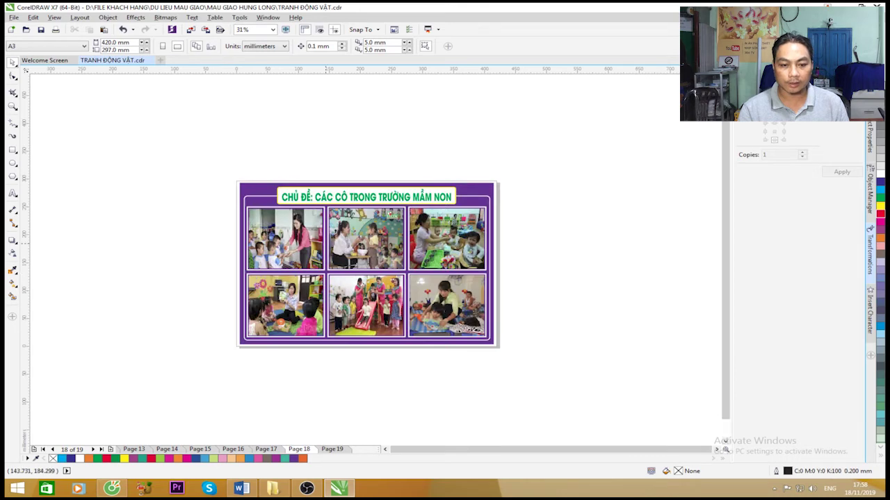
Select all objects of the page 18 poster and examine its layout from overview and close up
drag(206, 168, 531, 361)
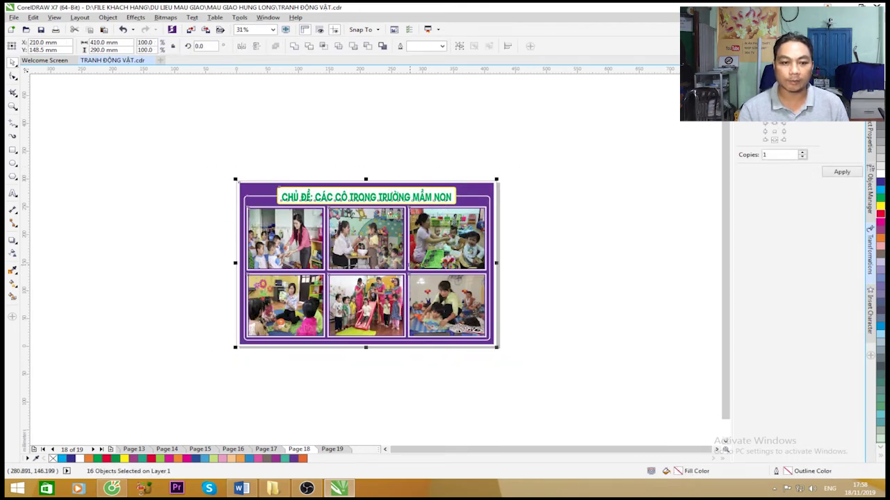
scroll(409, 263, up, 2)
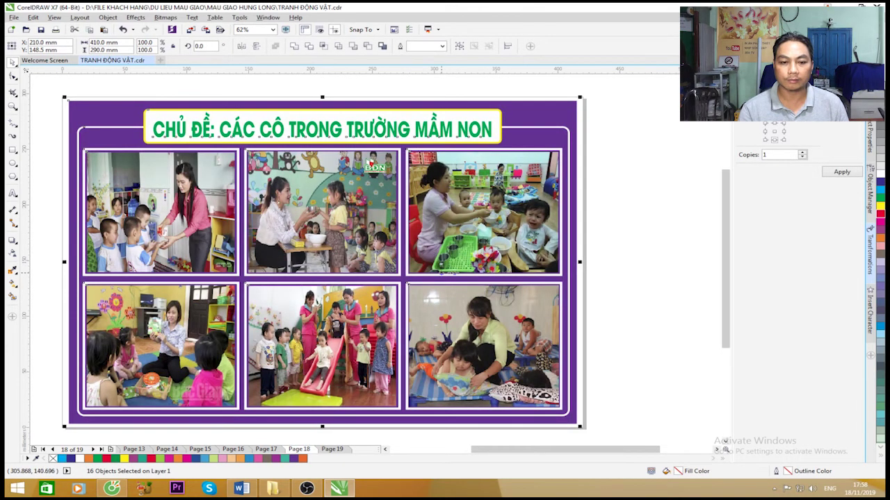
scroll(476, 257, down, 2)
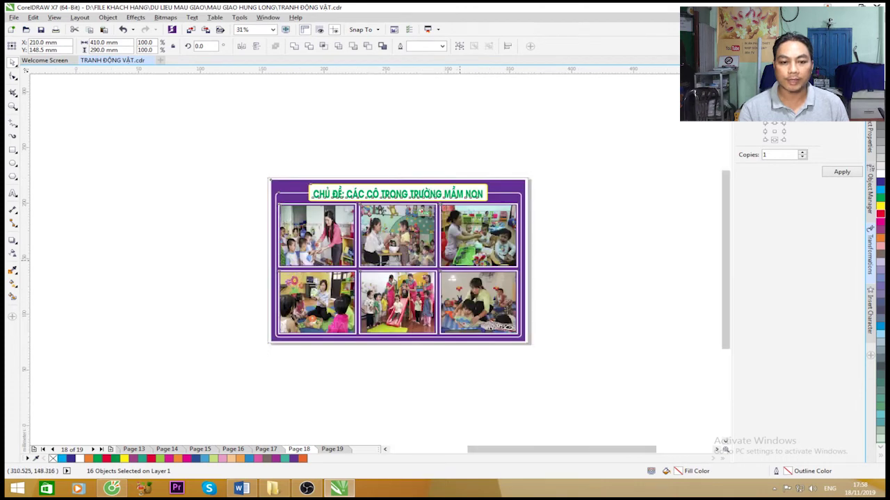
scroll(457, 259, up, 2)
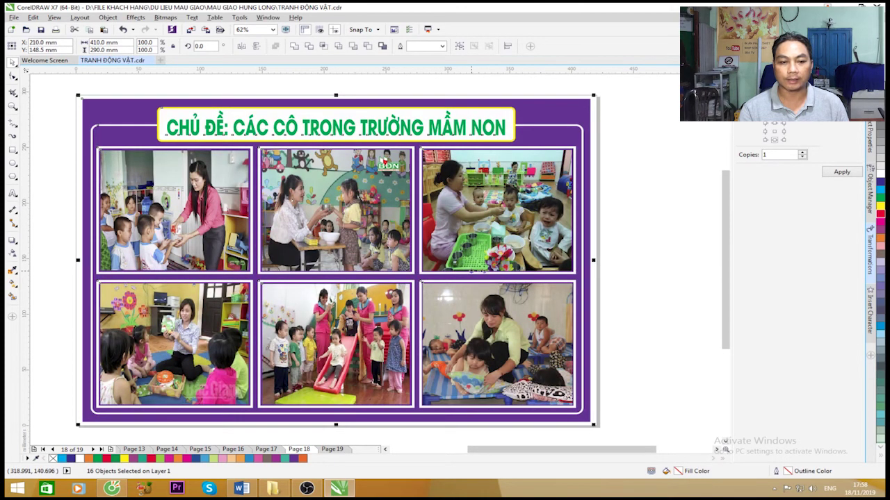
scroll(501, 271, down, 2)
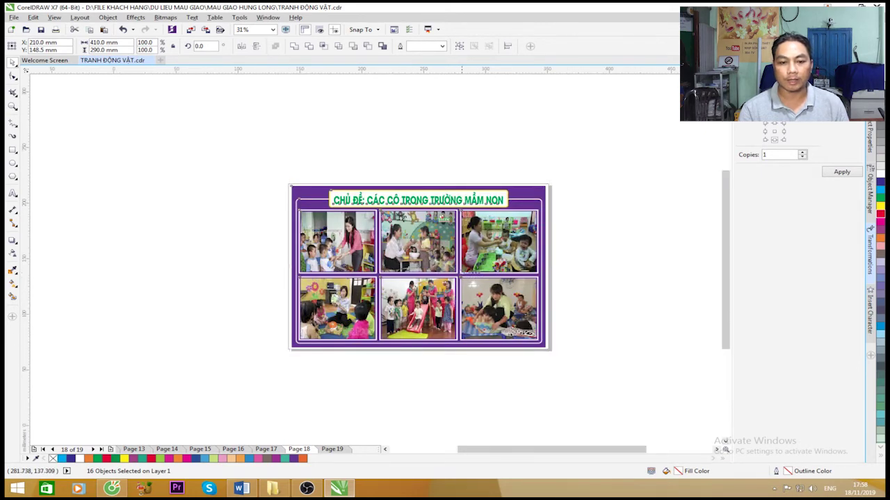
scroll(465, 273, up, 2)
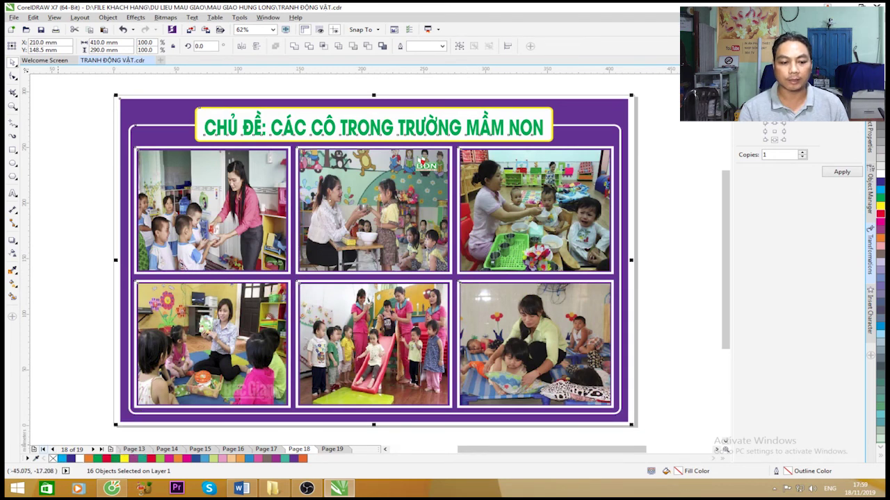
Go back to the first page and view the posters on pages 1 to 3
click(42, 449)
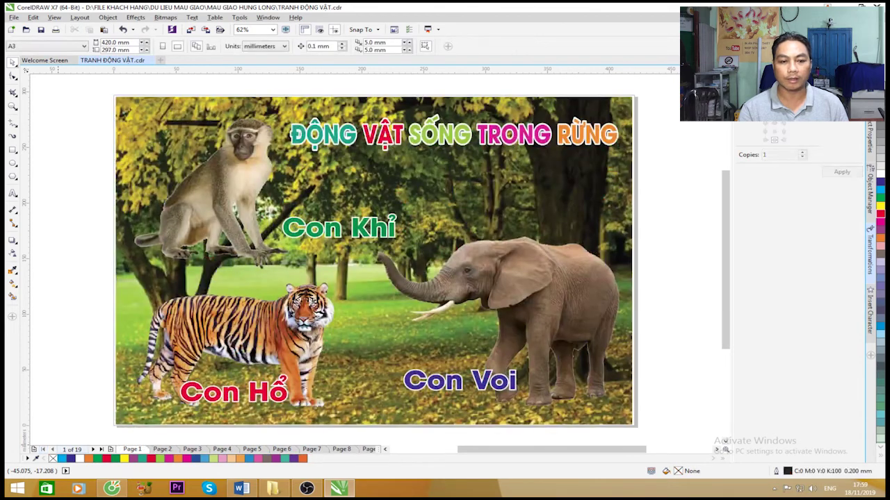
click(162, 449)
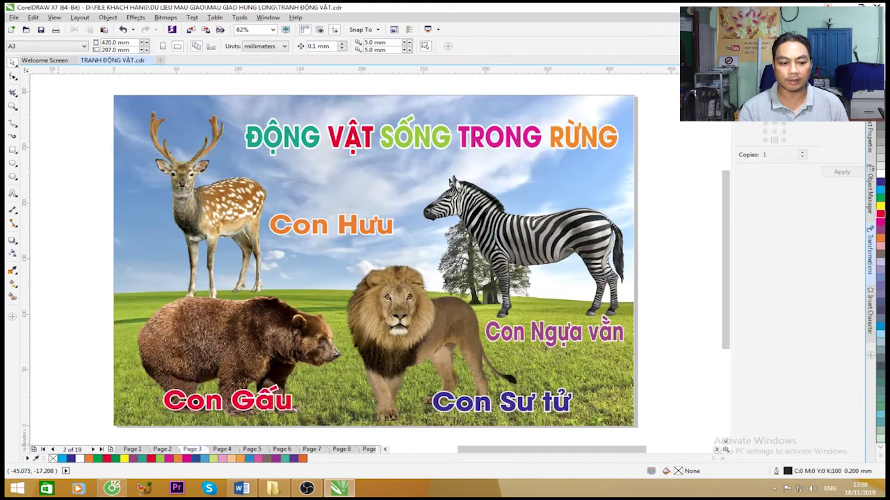
click(192, 449)
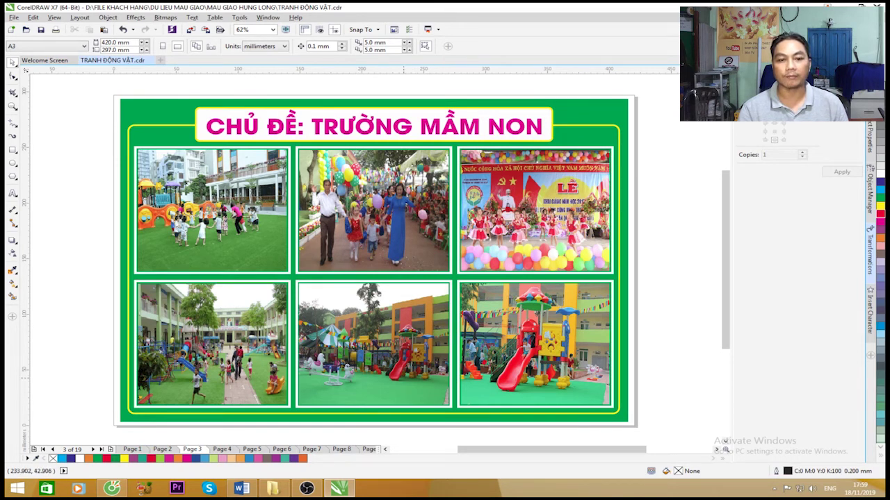
Switch to the Cốc Cốc browser and search Google Images for "truong tiểu học"
mouse_move(111, 488)
click(112, 434)
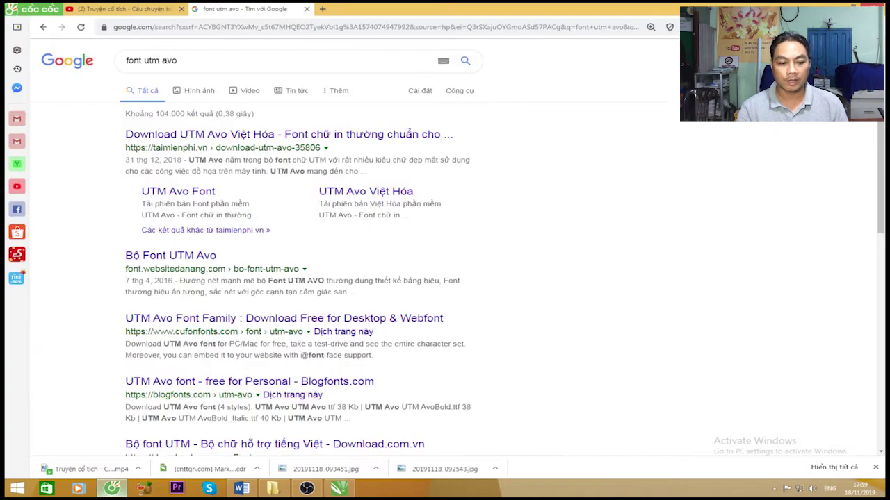
key(ctrl+l)
text(google.com)
key(Return)
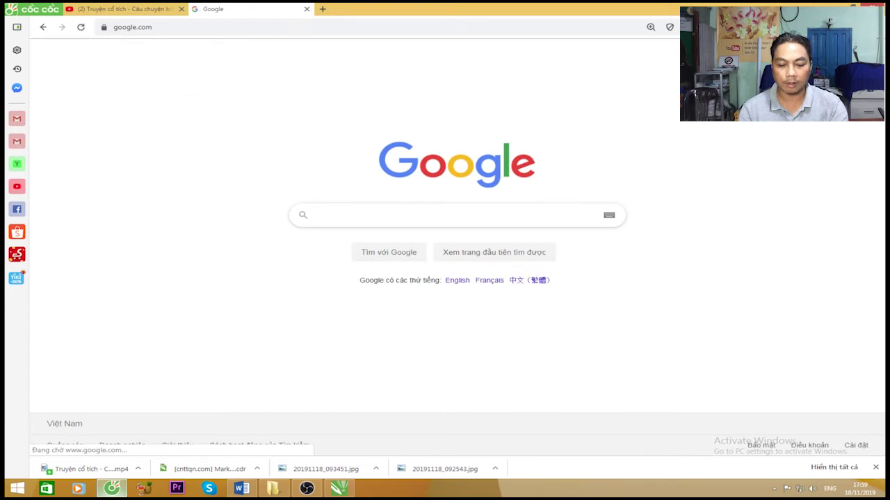
text(truong ti)
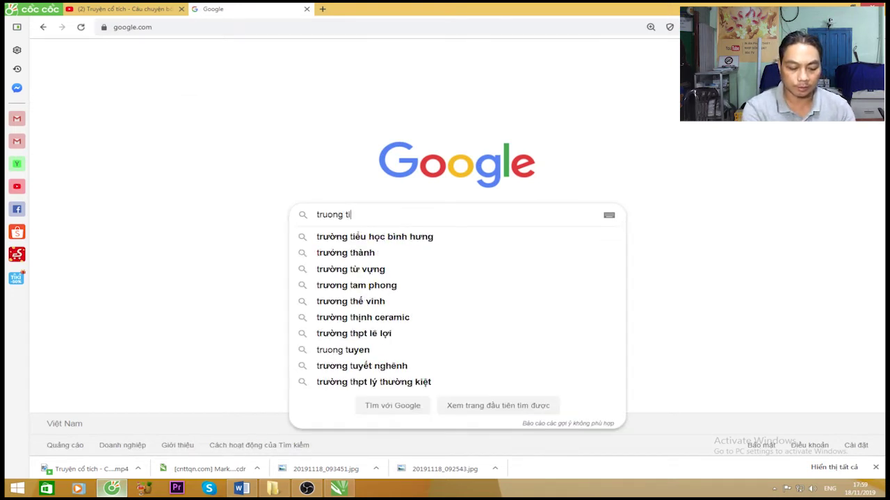
text(ểu hoc)
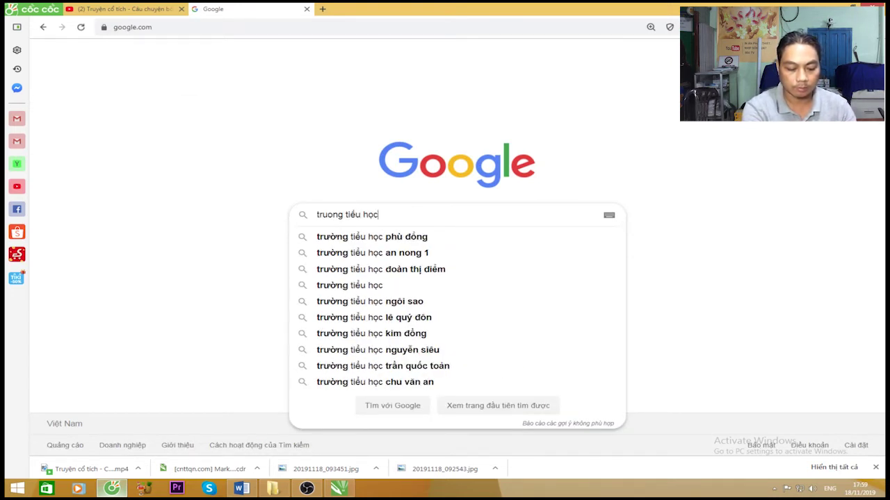
key(Return)
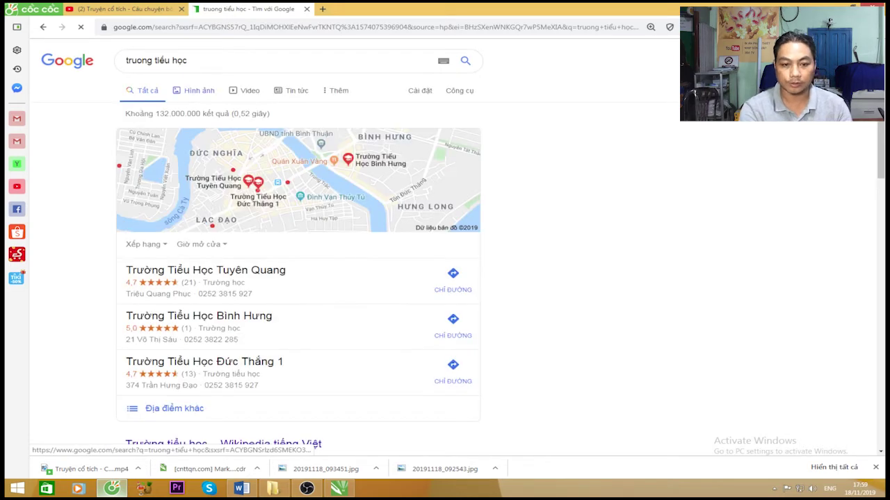
click(196, 90)
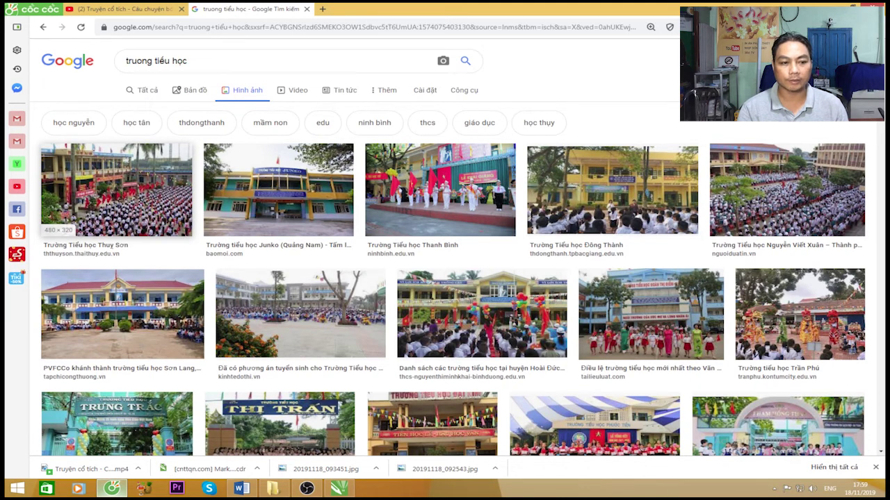
Open the preview of the first image result, Trường Tiểu học Thuỵ Sơn, and copy the picture
click(116, 190)
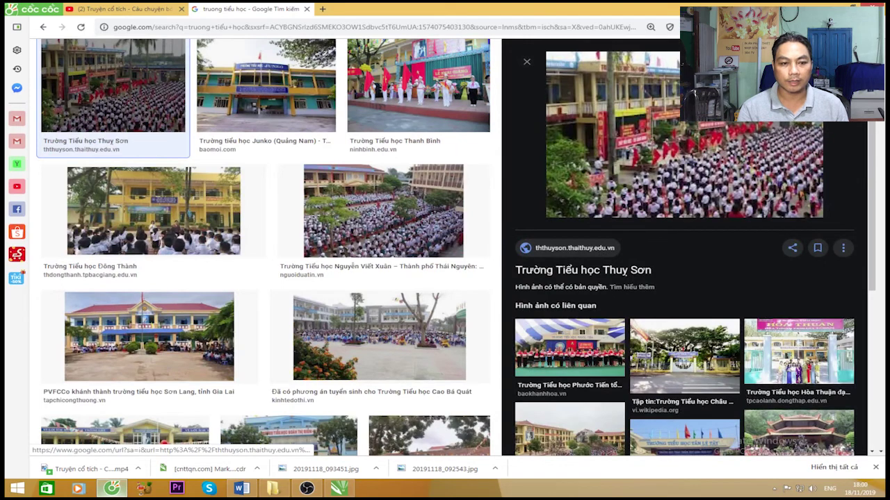
right_click(635, 111)
click(688, 225)
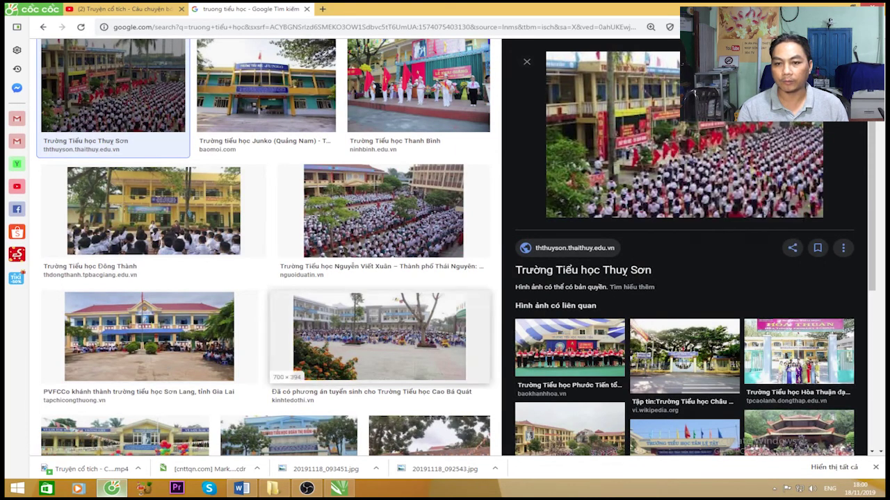
Switch to CorelDRAW, go to the last page, page 19, and paste the copied Thuỵ Sơn school picture onto the blue poster
key(alt+Tab)
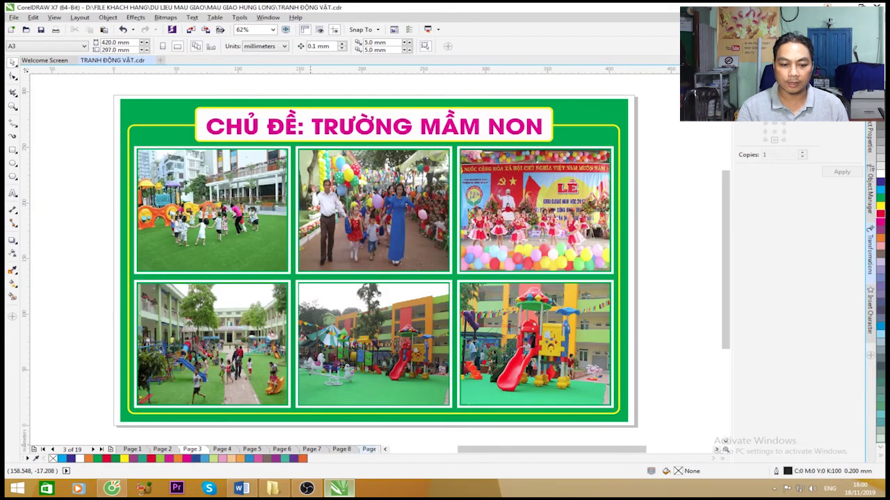
click(341, 449)
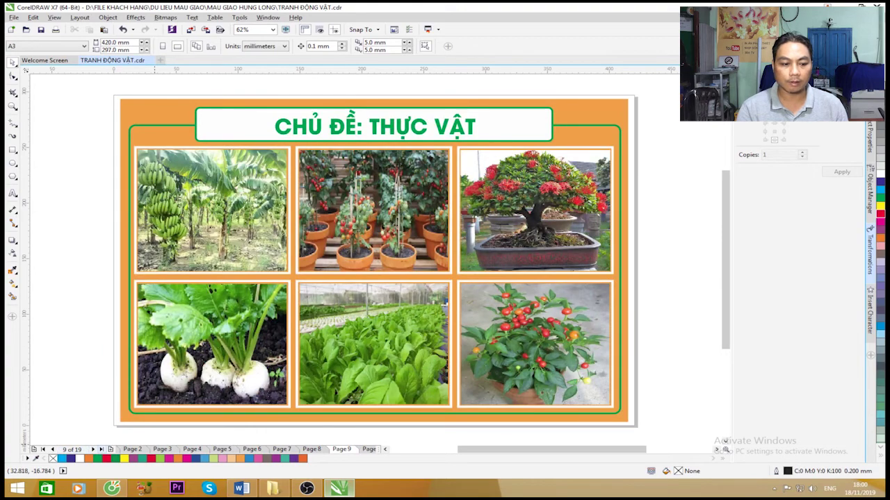
click(101, 448)
right_click(60, 182)
click(85, 242)
scroll(346, 254, up, 5)
scroll(345, 254, down, 2)
scroll(383, 271, up, 4)
key(shift+F4)
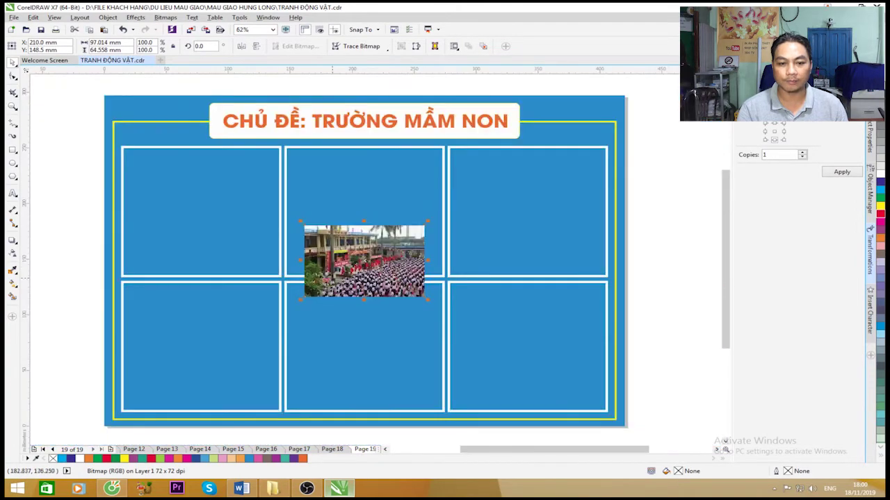
Return to the Cốc Cốc image results, open the preview of Trường Tiểu học Thanh Bình and copy the picture
click(112, 489)
scroll(340, 250, up, 1)
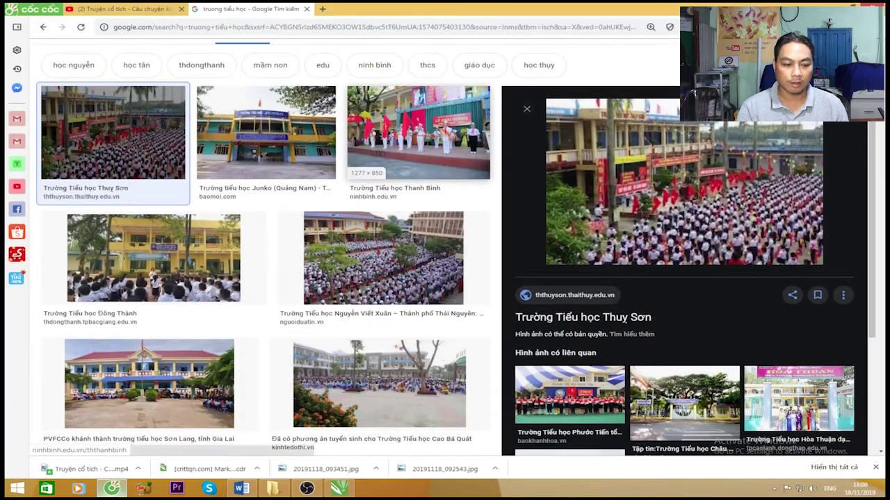
scroll(389, 139, down, 1)
click(417, 90)
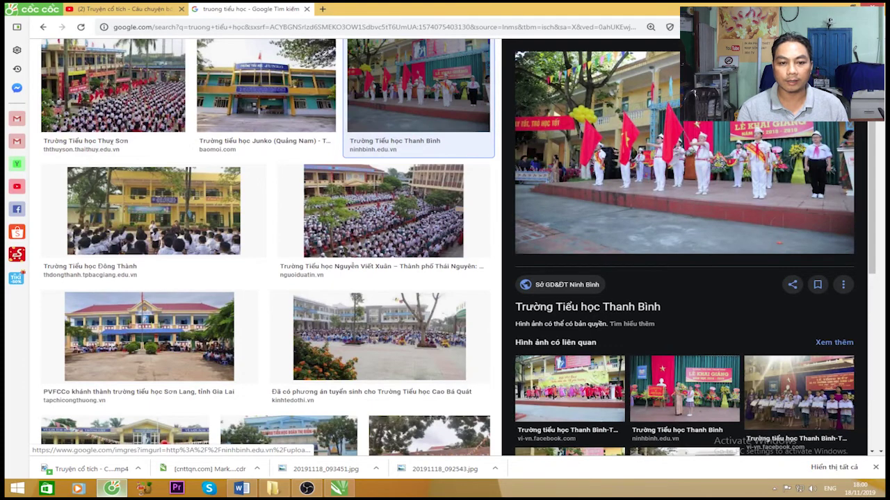
right_click(608, 130)
click(647, 239)
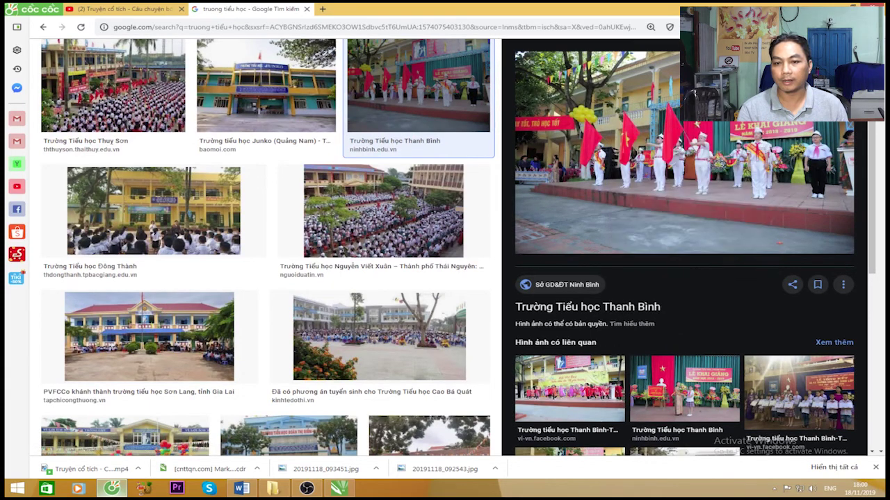
Switch to CorelDRAW, paste the Thanh Bình school picture onto page 19 and move it to the side of the poster
click(339, 489)
key(ctrl+v)
key(F3)
right_click(533, 200)
click(556, 203)
scroll(343, 269, up, 4)
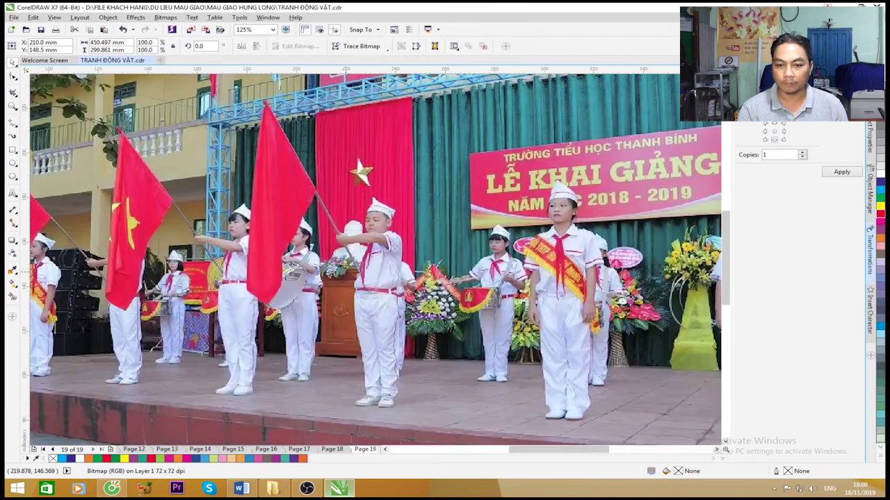
scroll(343, 268, down, 4)
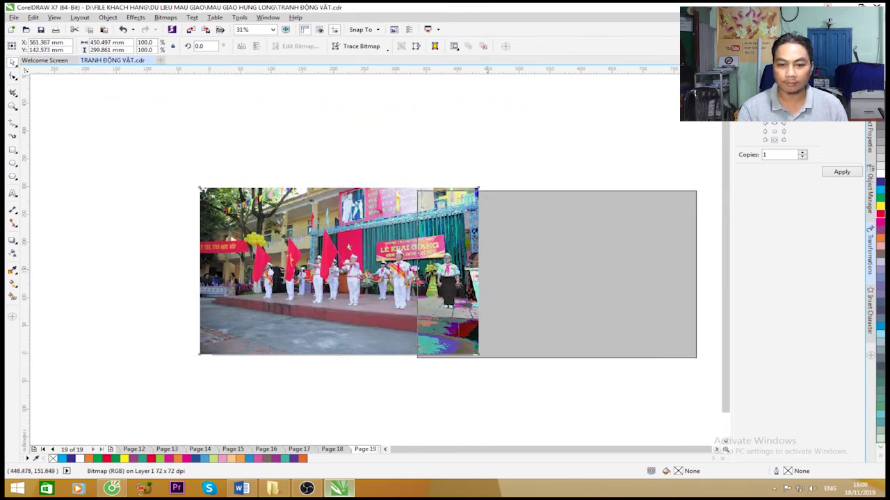
Delete the small Thuỵ Sơn picture and the large Thanh Bình picture from page 19
click(340, 272)
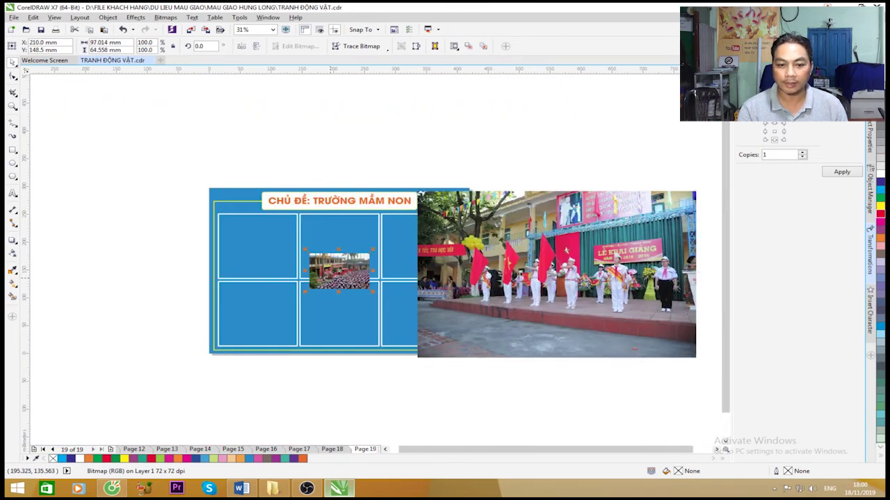
key(Delete)
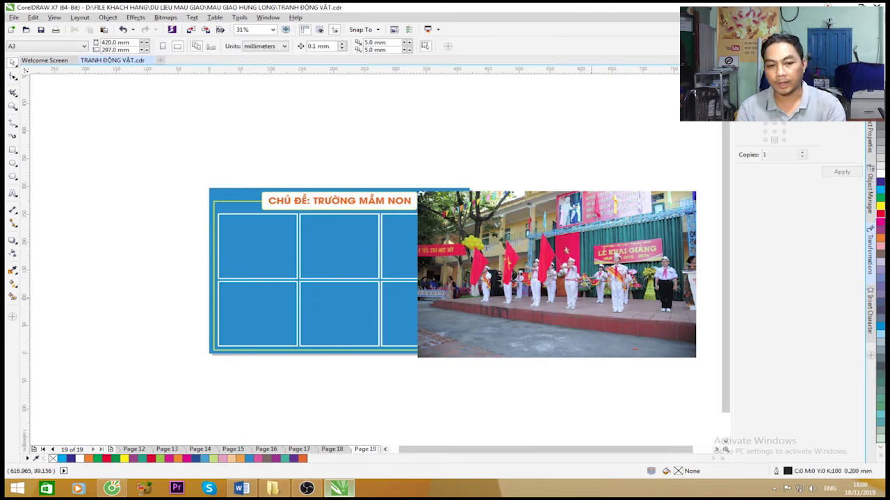
drag(586, 297, 462, 347)
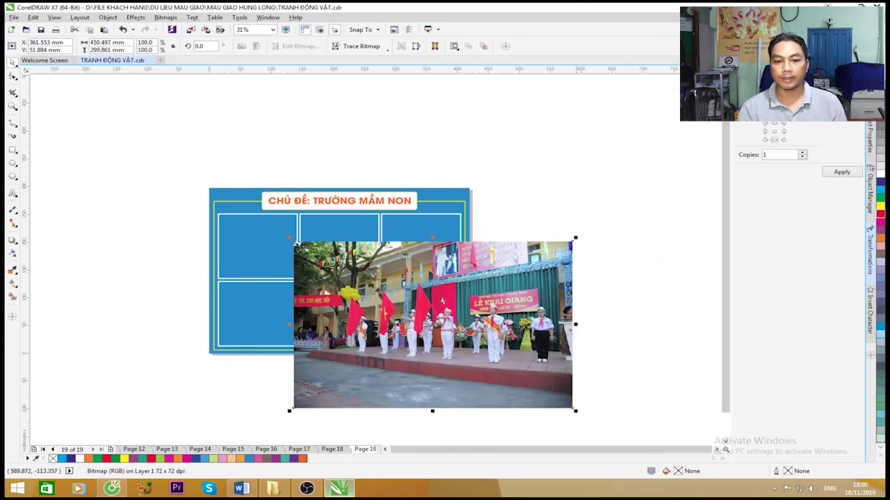
key(ctrl+z)
key(Delete)
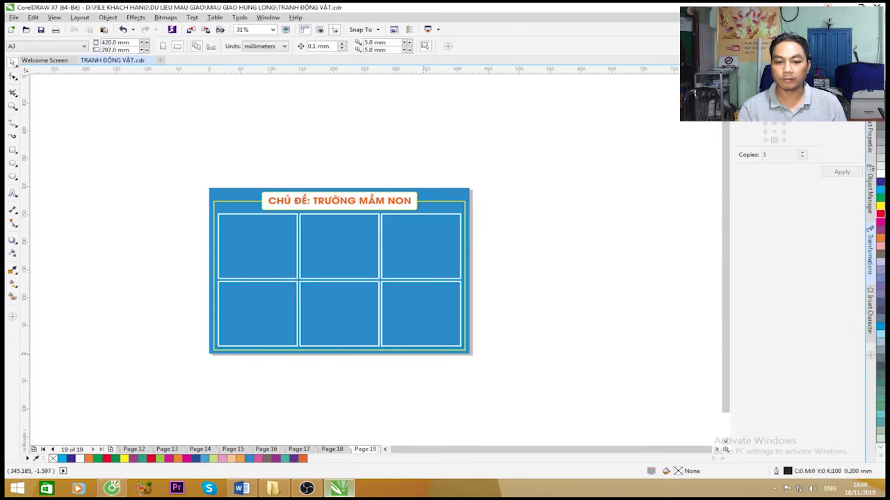